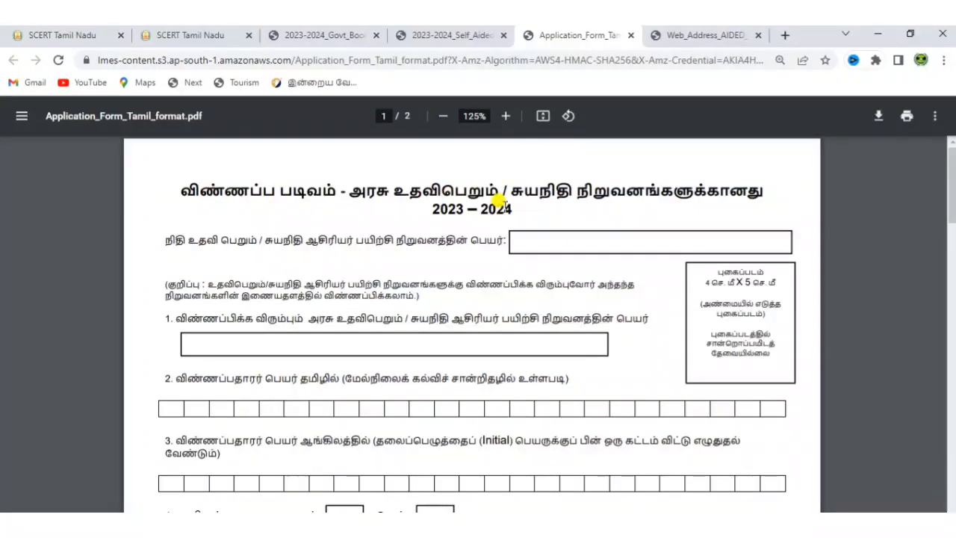
Step: Finish reading the Tamil-format application form PDF and return to the SCERT guidelines tab
{"action": "left_click_drag", "start_coordinate": [953, 180], "coordinate": [917, 163]}
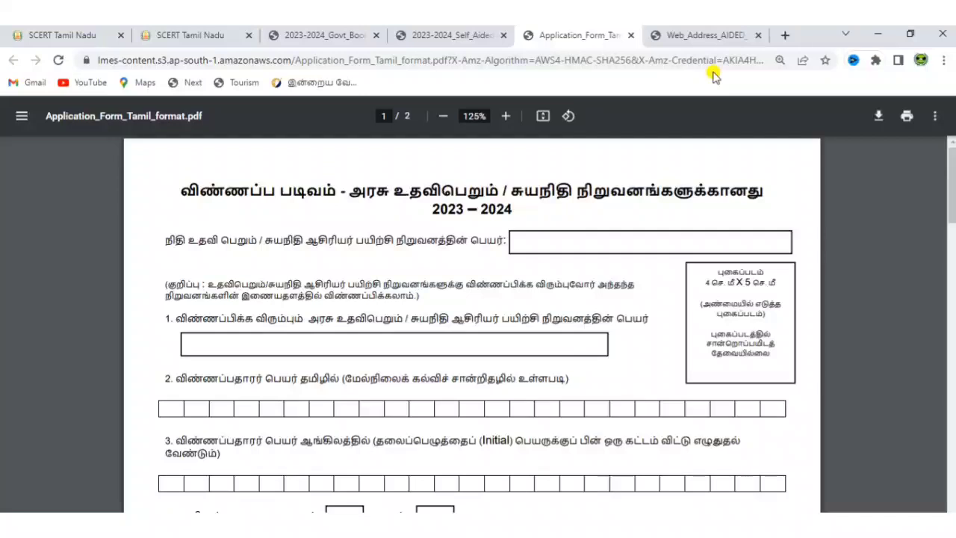
{"action": "left_click", "coordinate": [193, 36]}
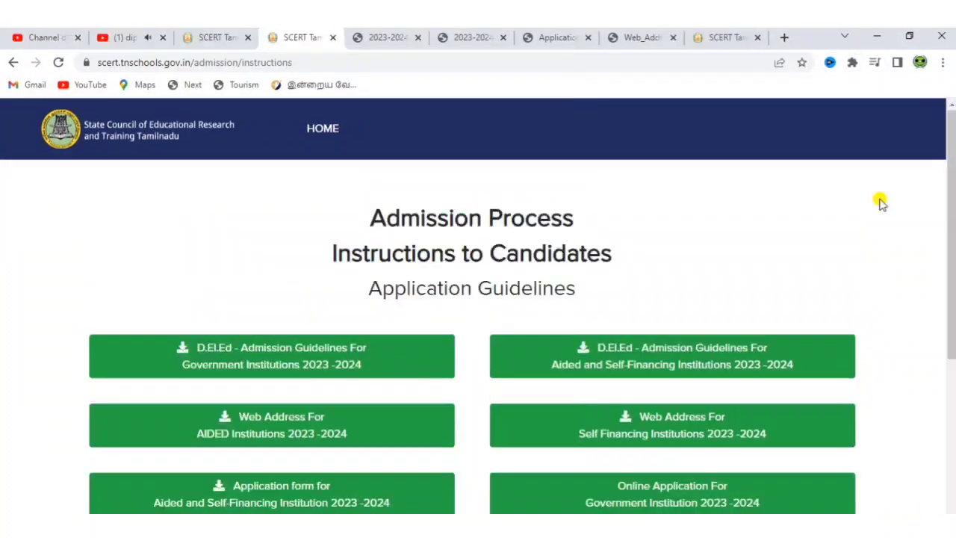
Step: Open 'Online Application For Government Institution 2023-2024' from the guidelines page
{"action": "scroll", "coordinate": [881, 203], "scroll_direction": "down", "scroll_amount": 2}
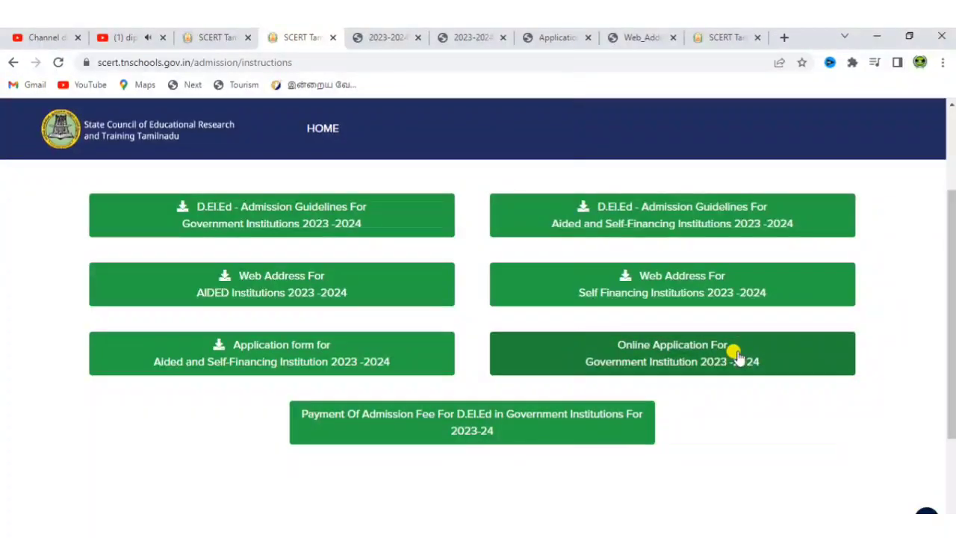
{"action": "left_click", "coordinate": [723, 37]}
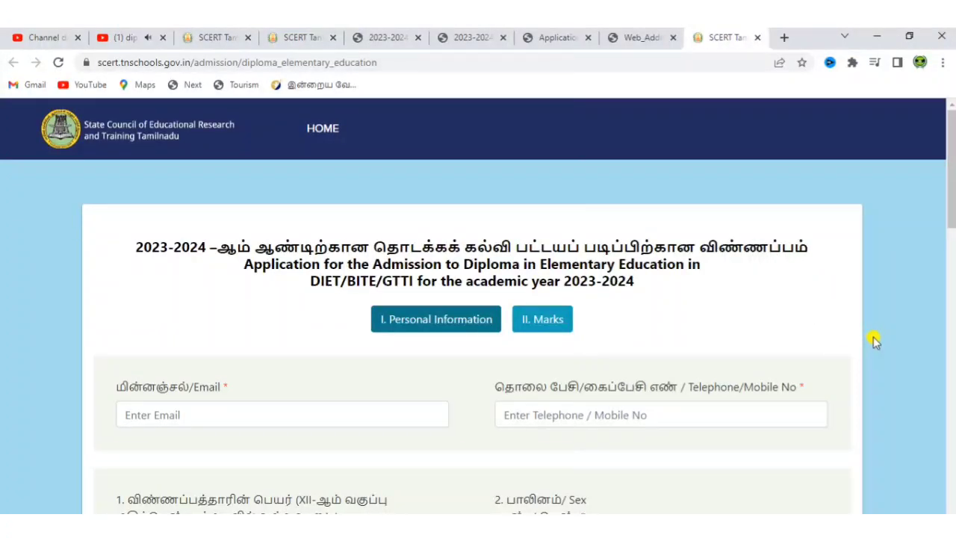
Step: Enter the applicant's e-mail address and mobile number on the form
{"action": "scroll", "coordinate": [876, 341], "scroll_direction": "down", "scroll_amount": 2}
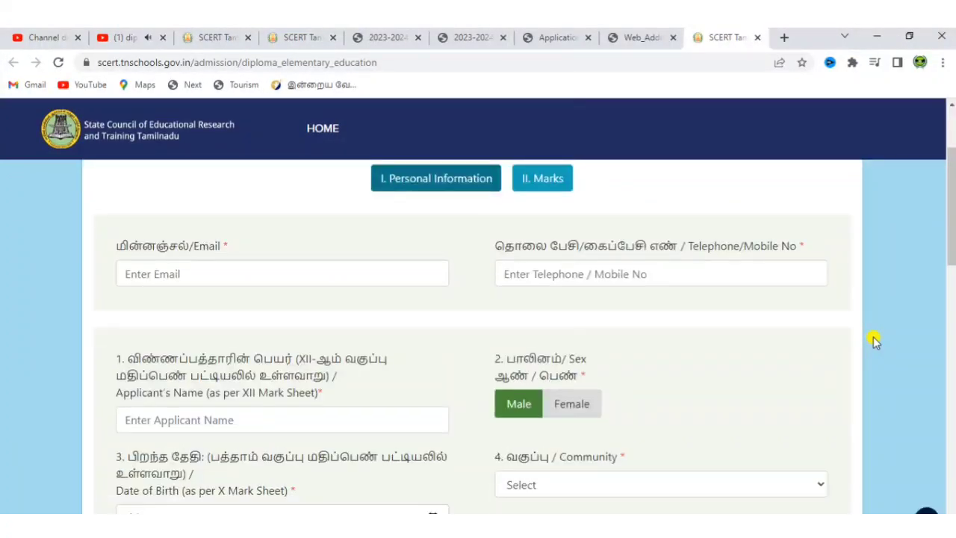
{"action": "left_click", "coordinate": [304, 269]}
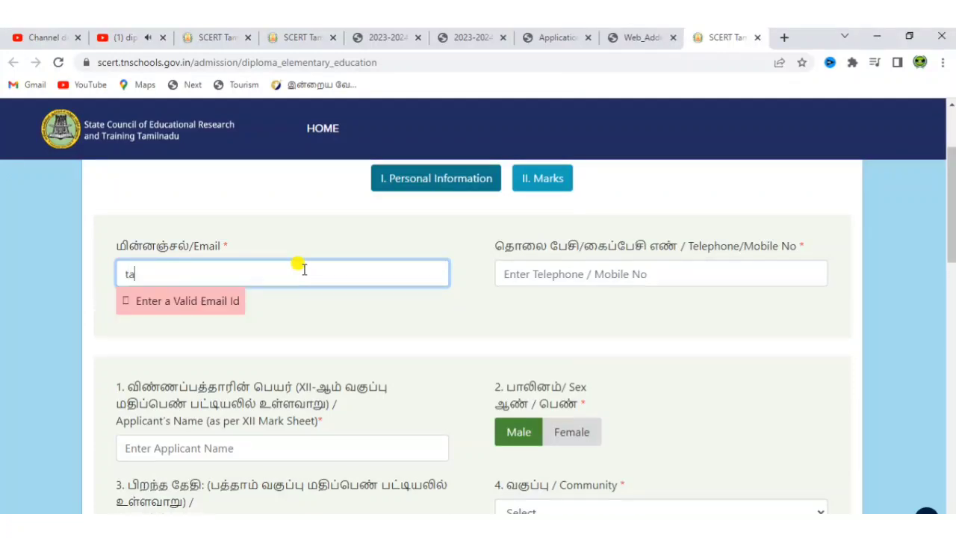
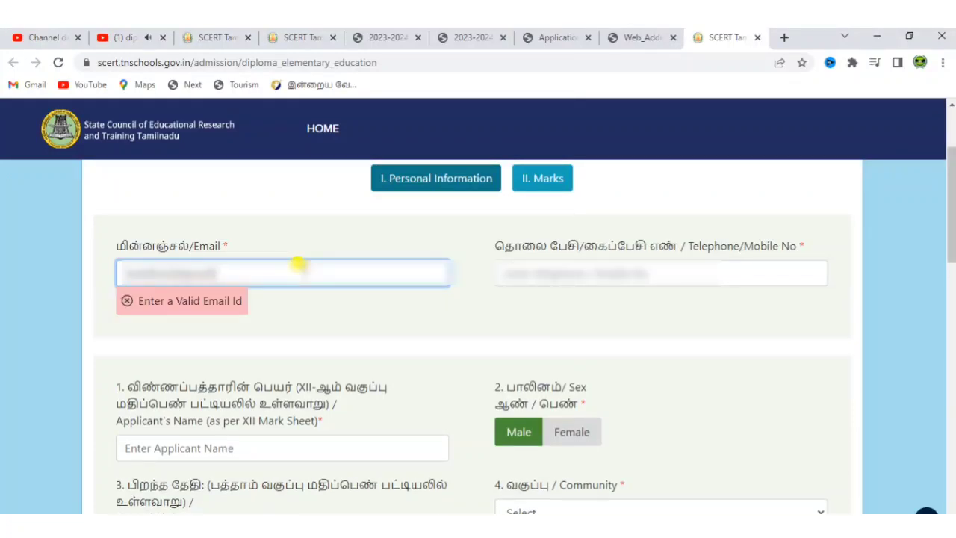
{"action": "left_click", "coordinate": [583, 273]}
{"action": "type", "text": "9"}
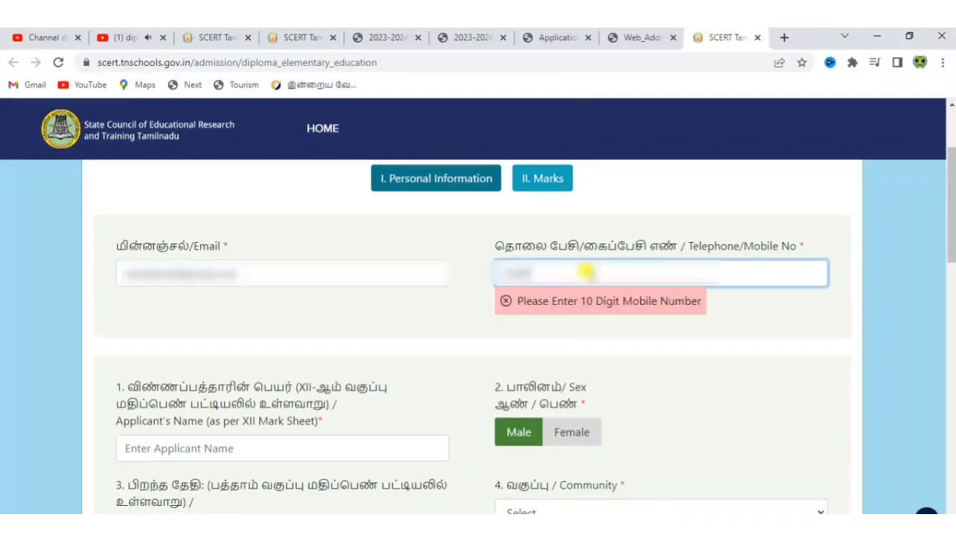
{"action": "type", "text": "00000"}
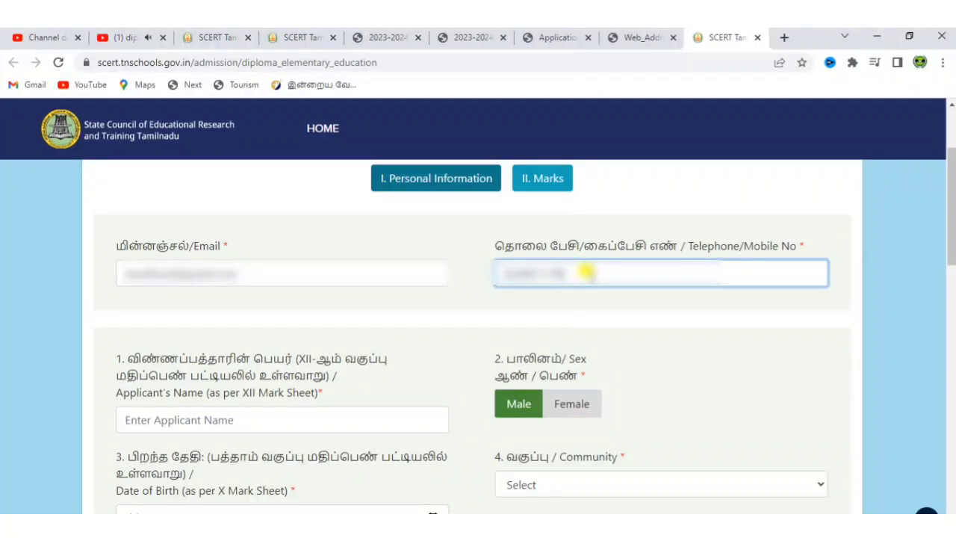
Step: Enter the applicant's name and set sex to Male
{"action": "left_click", "coordinate": [231, 410]}
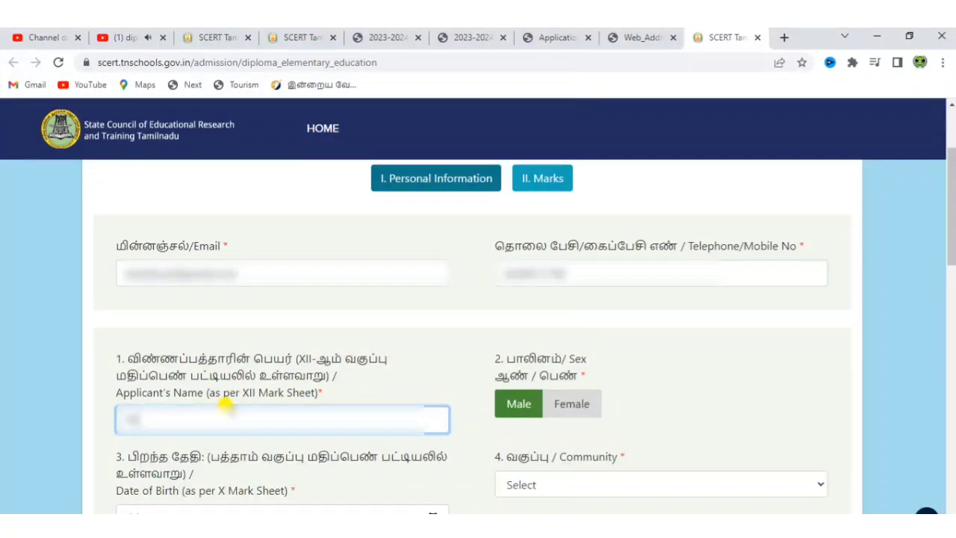
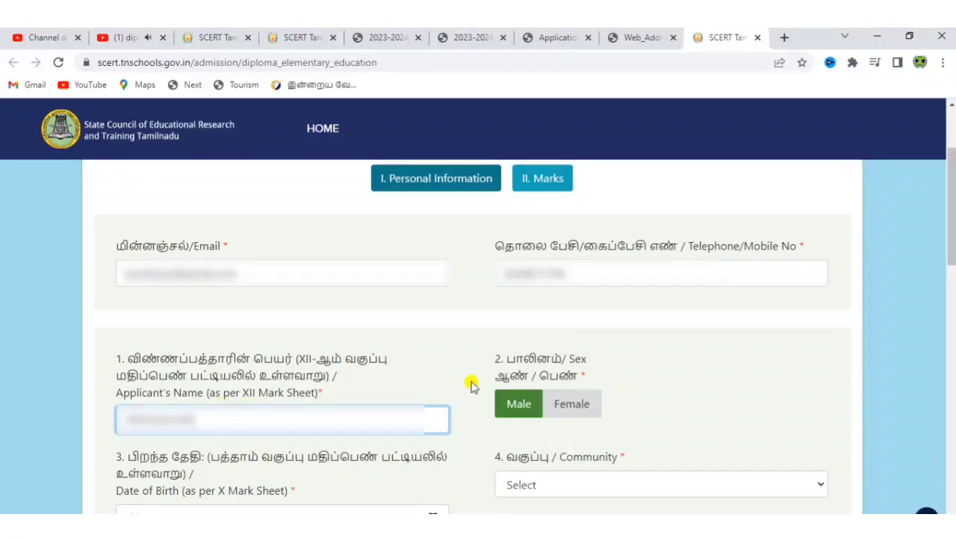
{"action": "left_click", "coordinate": [583, 404]}
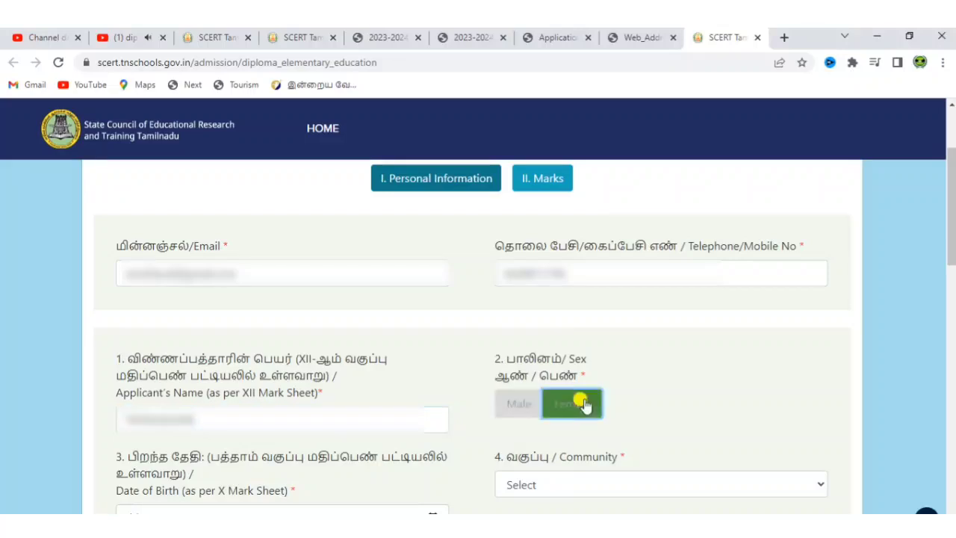
{"action": "left_click", "coordinate": [523, 401]}
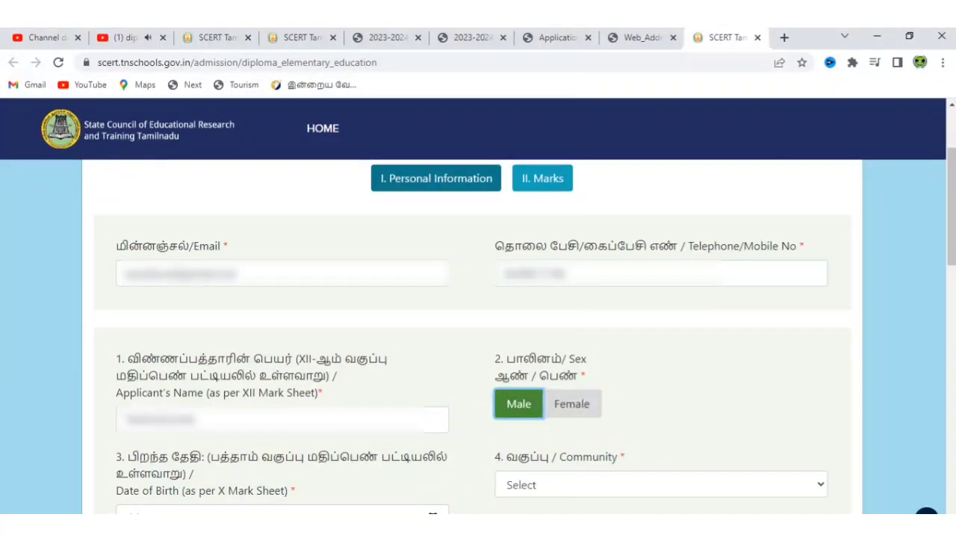
{"action": "scroll", "coordinate": [424, 487], "scroll_direction": "down", "scroll_amount": 4}
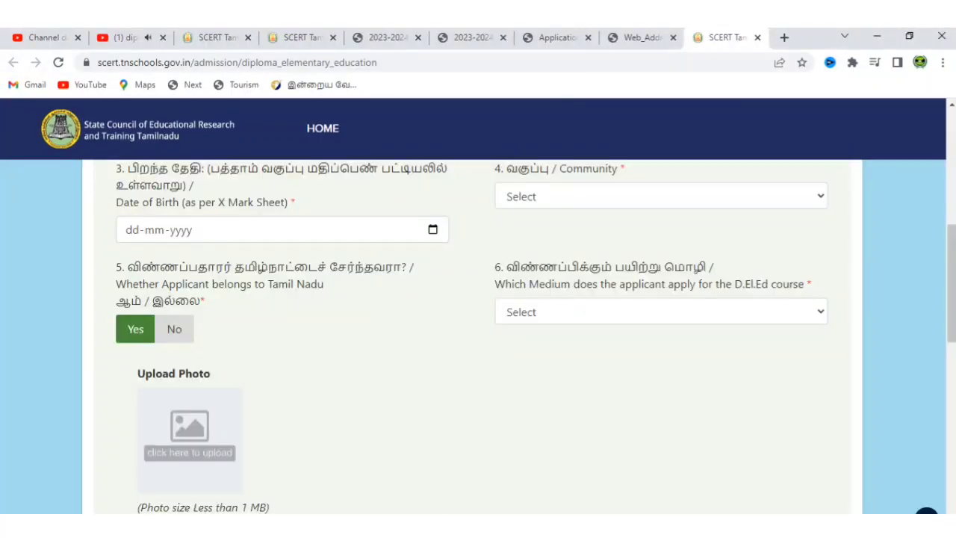
Step: Enter the applicant's date of birth, set community to BC and course medium to Tamil
{"action": "left_click", "coordinate": [289, 236]}
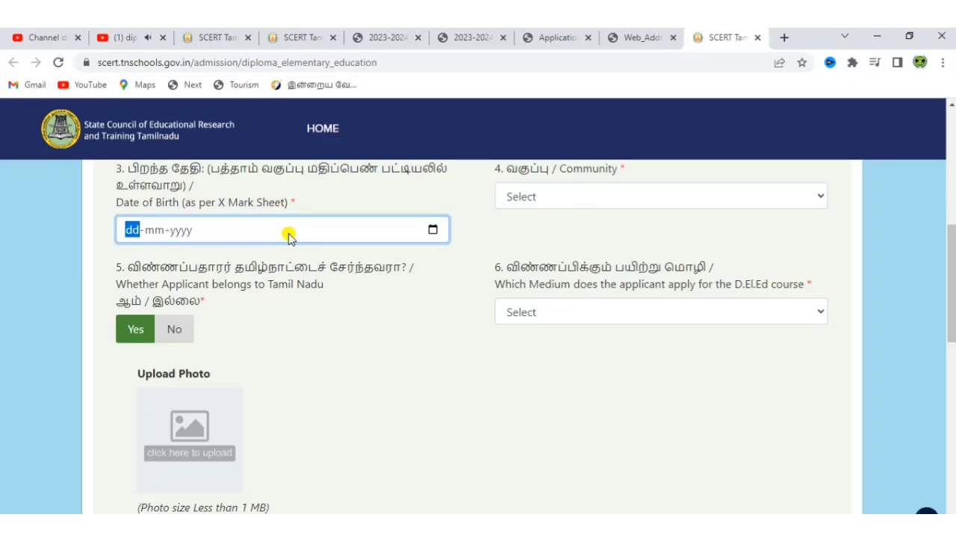
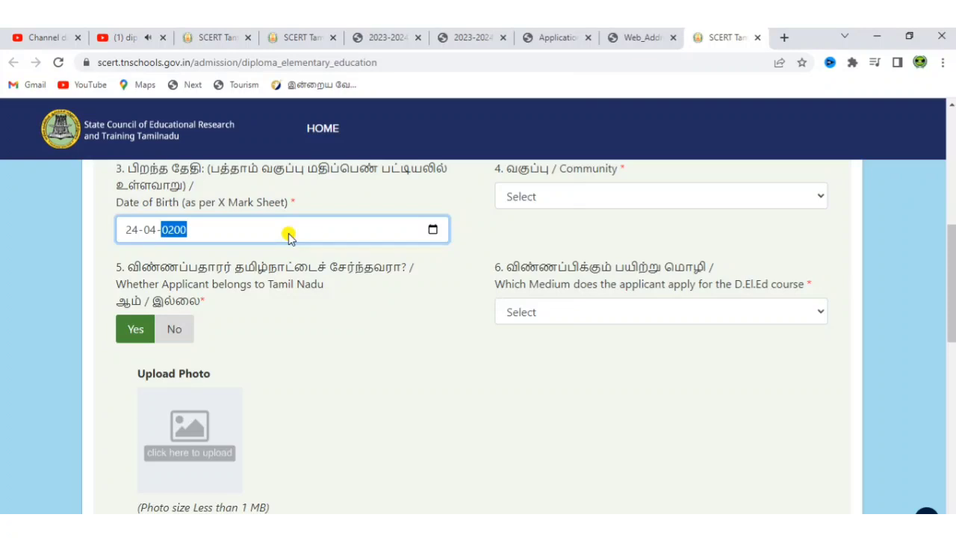
{"action": "left_click", "coordinate": [585, 198]}
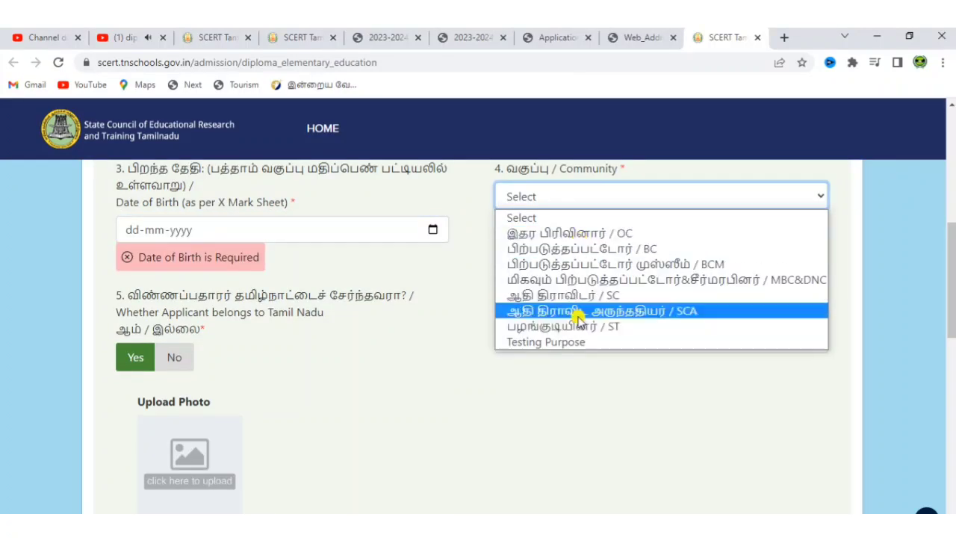
{"action": "left_click", "coordinate": [592, 251]}
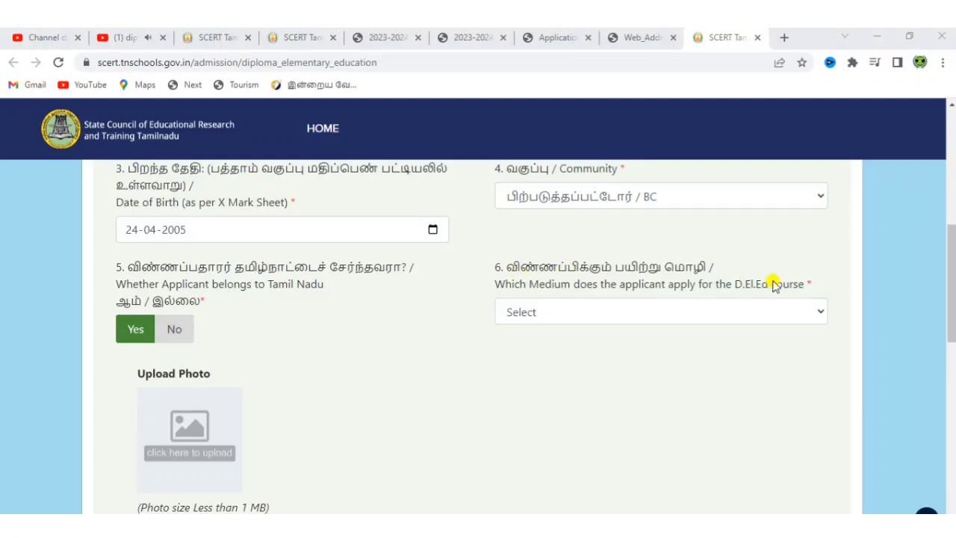
{"action": "left_click", "coordinate": [749, 314]}
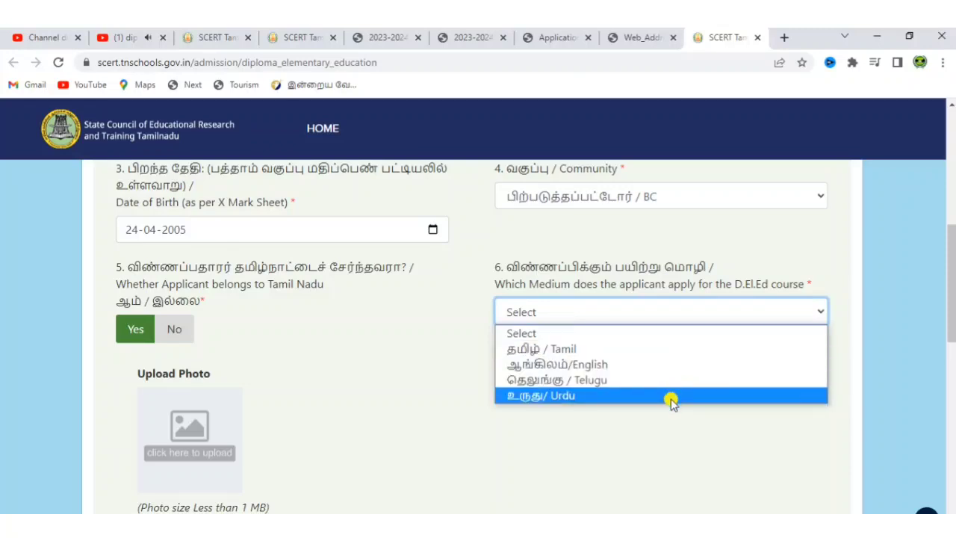
{"action": "left_click", "coordinate": [673, 348]}
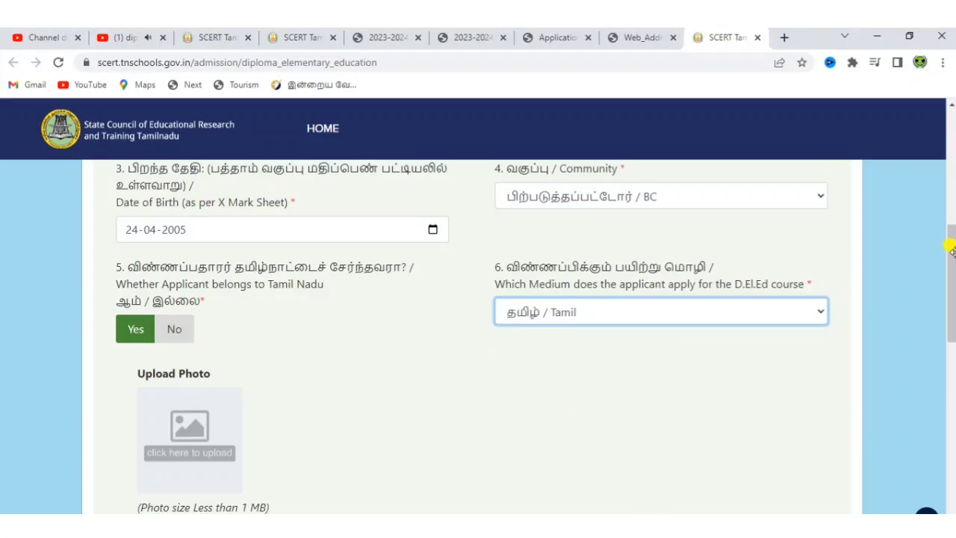
Step: Check the 1 MB photo size limit note and move further down the form
{"action": "left_click_drag", "start_coordinate": [952, 266], "coordinate": [951, 298]}
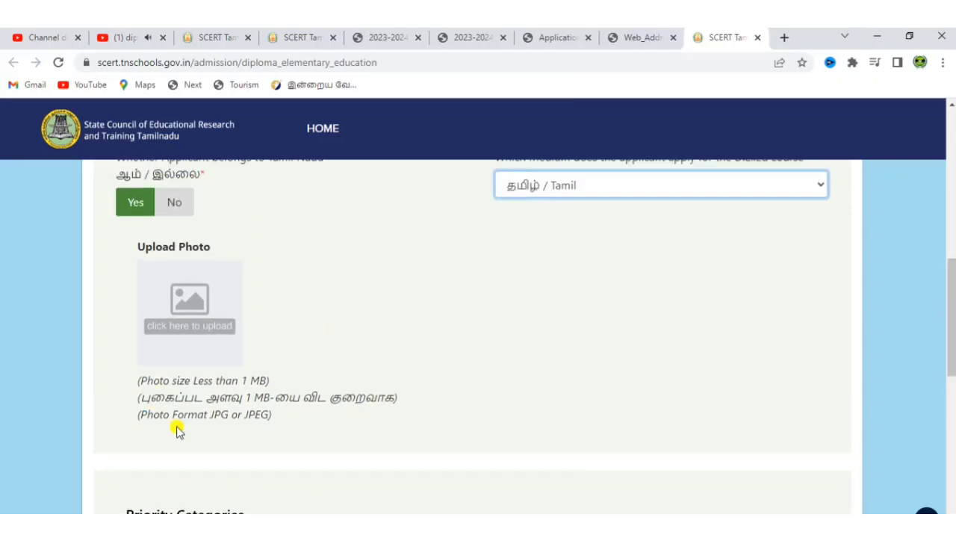
{"action": "left_click_drag", "start_coordinate": [240, 378], "coordinate": [263, 380]}
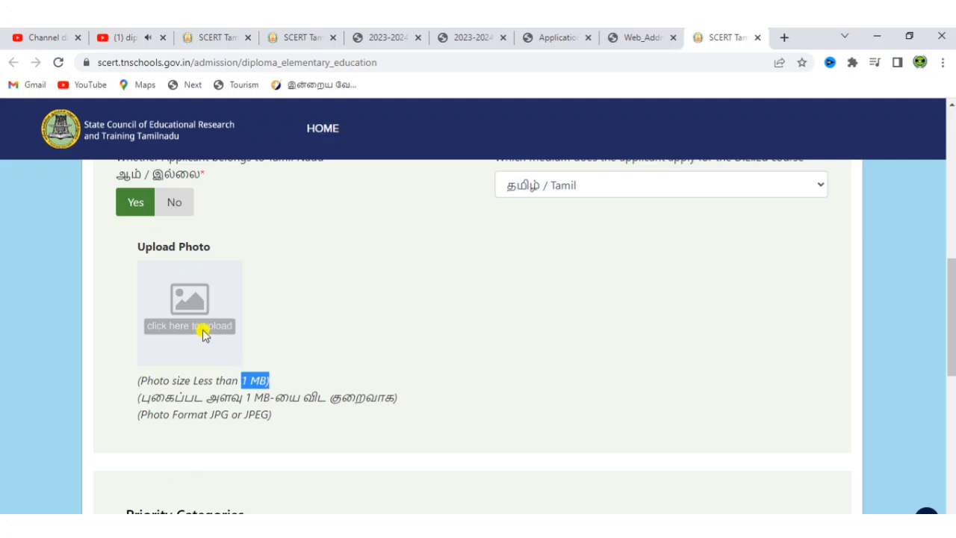
{"action": "left_click", "coordinate": [751, 369]}
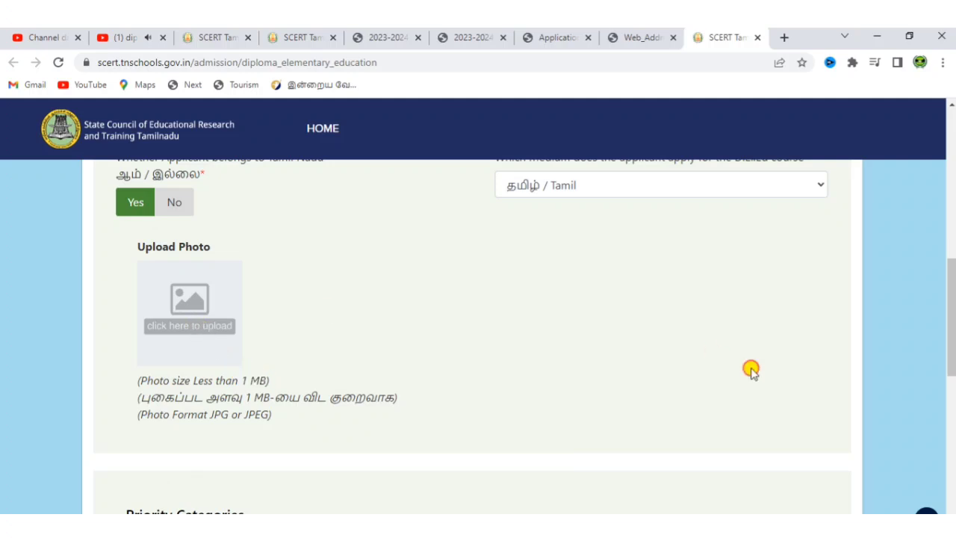
{"action": "scroll", "coordinate": [751, 371], "scroll_direction": "down", "scroll_amount": 1}
{"action": "scroll", "coordinate": [752, 371], "scroll_direction": "down", "scroll_amount": 3}
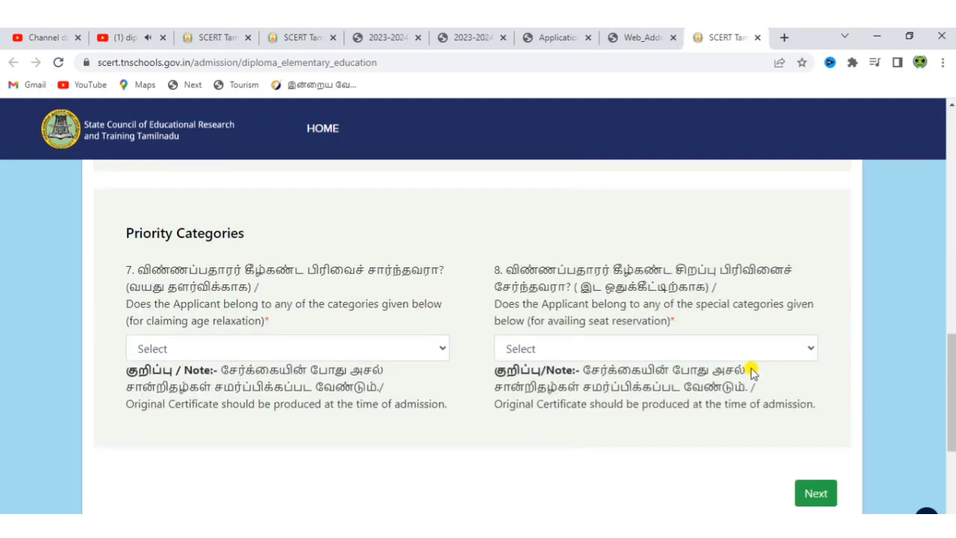
Step: Answer NONE OF THE ABOVE for age-relaxation and seat-reservation categories, then go to Marks
{"action": "left_click", "coordinate": [356, 348]}
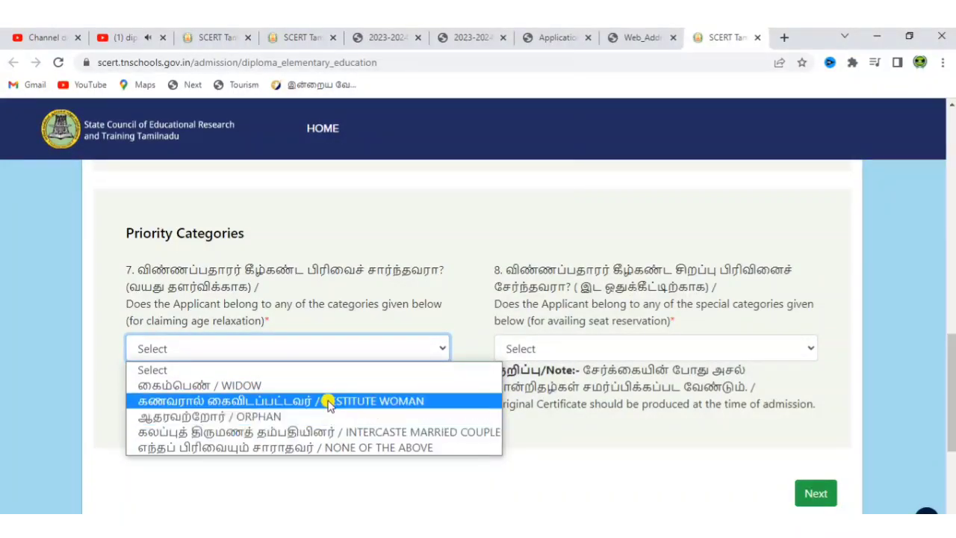
{"action": "left_click", "coordinate": [317, 447]}
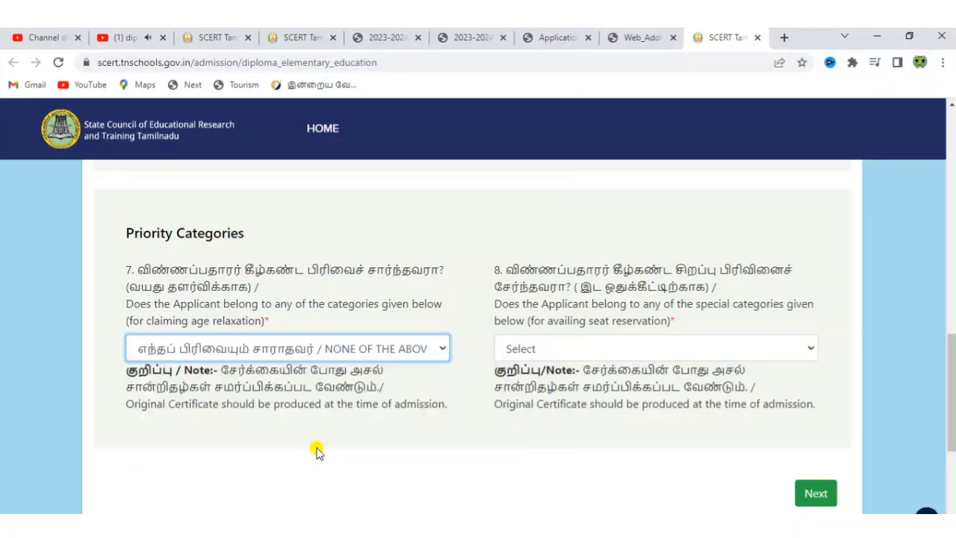
{"action": "left_click", "coordinate": [621, 351]}
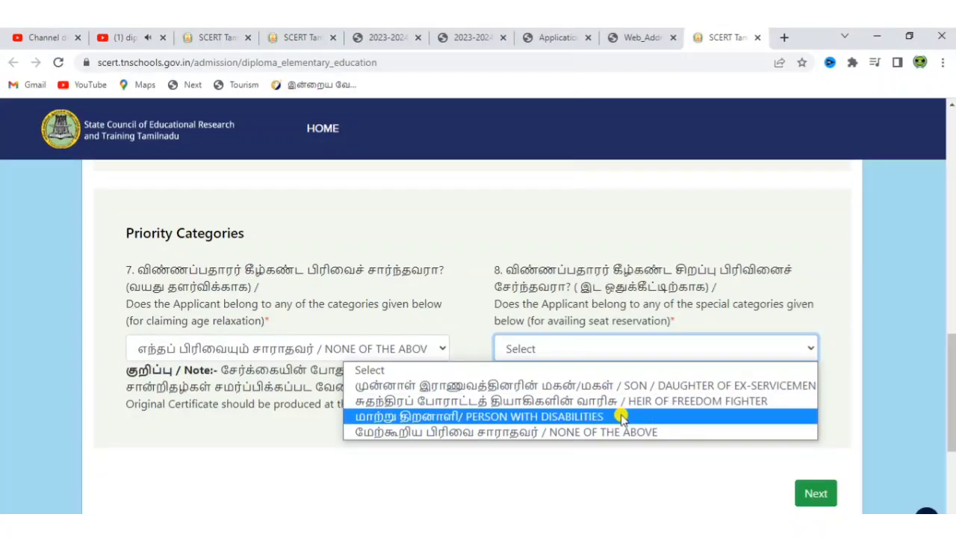
{"action": "left_click", "coordinate": [613, 432]}
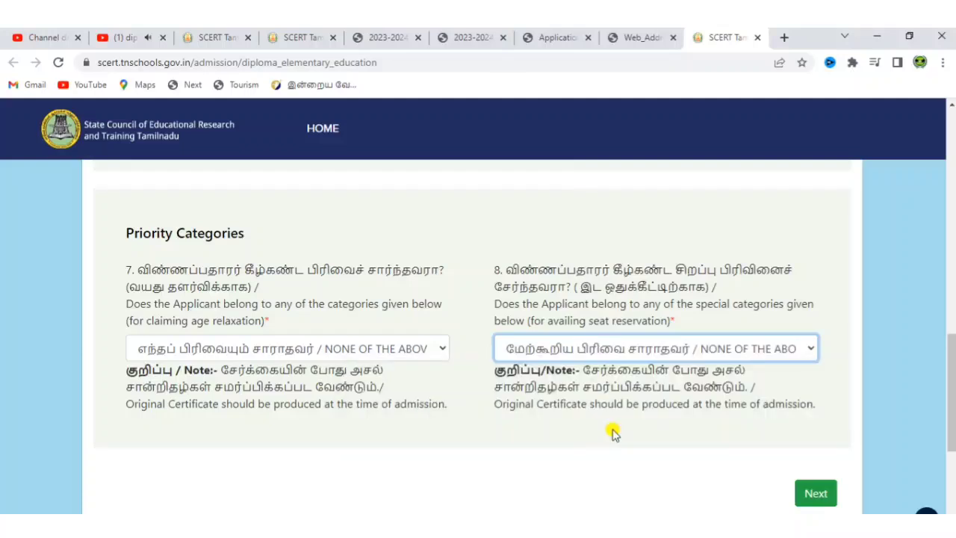
{"action": "left_click", "coordinate": [816, 495]}
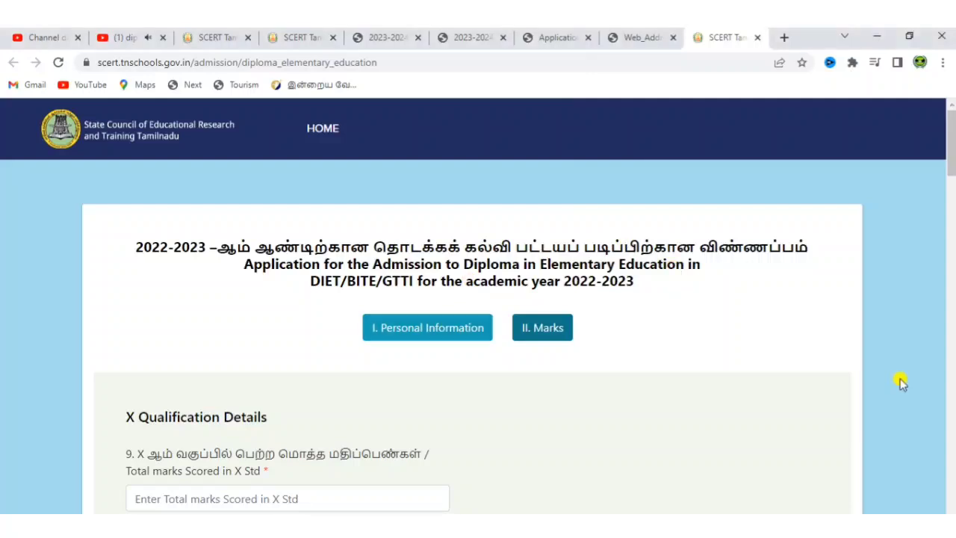
Step: Enter 430 as the total marks scored in X Std
{"action": "scroll", "coordinate": [900, 382], "scroll_direction": "down", "scroll_amount": 3}
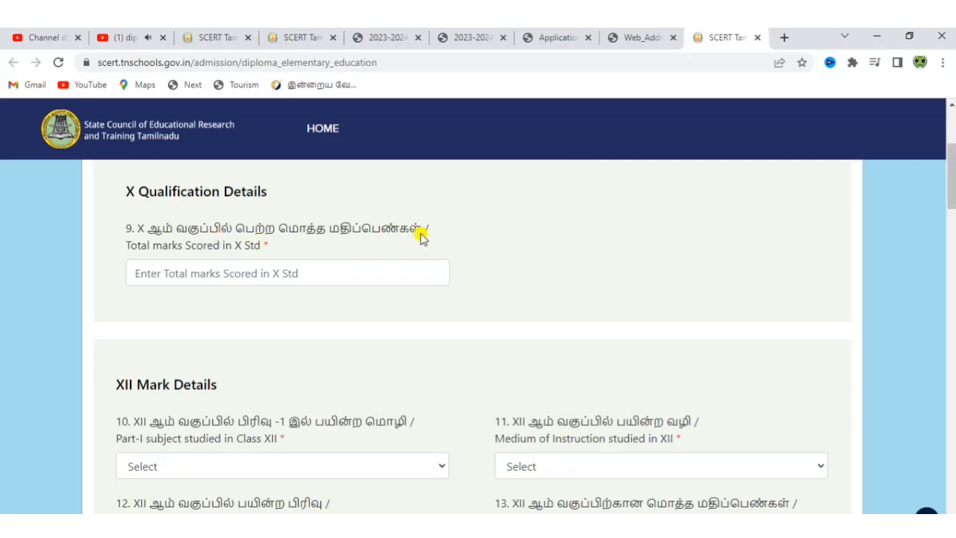
{"action": "left_click", "coordinate": [388, 269]}
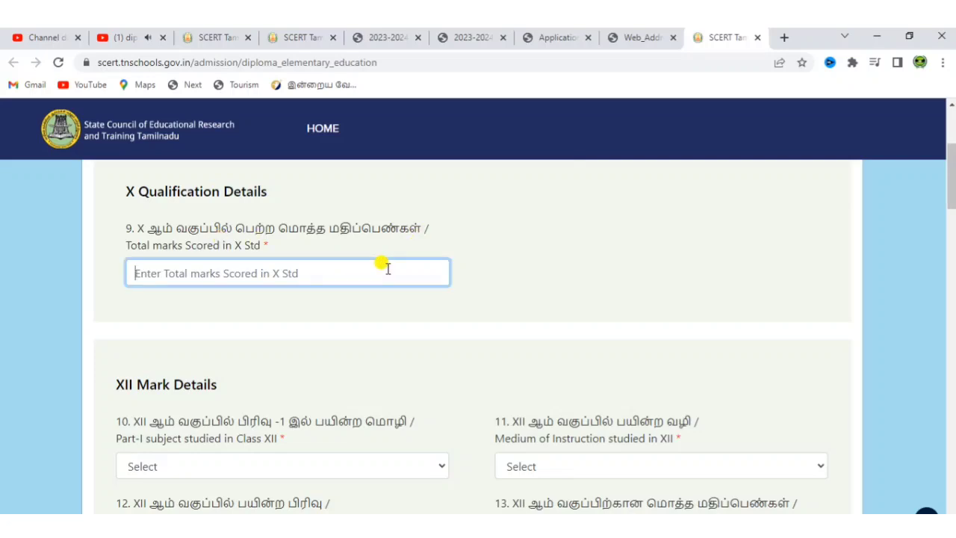
{"action": "type", "text": "430"}
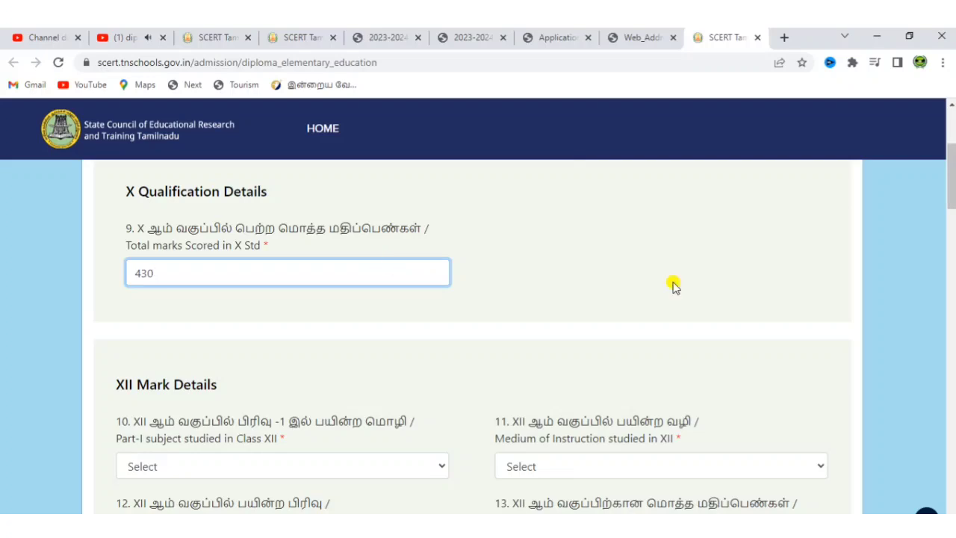
{"action": "left_click", "coordinate": [714, 298]}
{"action": "scroll", "coordinate": [714, 299], "scroll_direction": "down", "scroll_amount": 1}
{"action": "scroll", "coordinate": [713, 299], "scroll_direction": "down", "scroll_amount": 2}
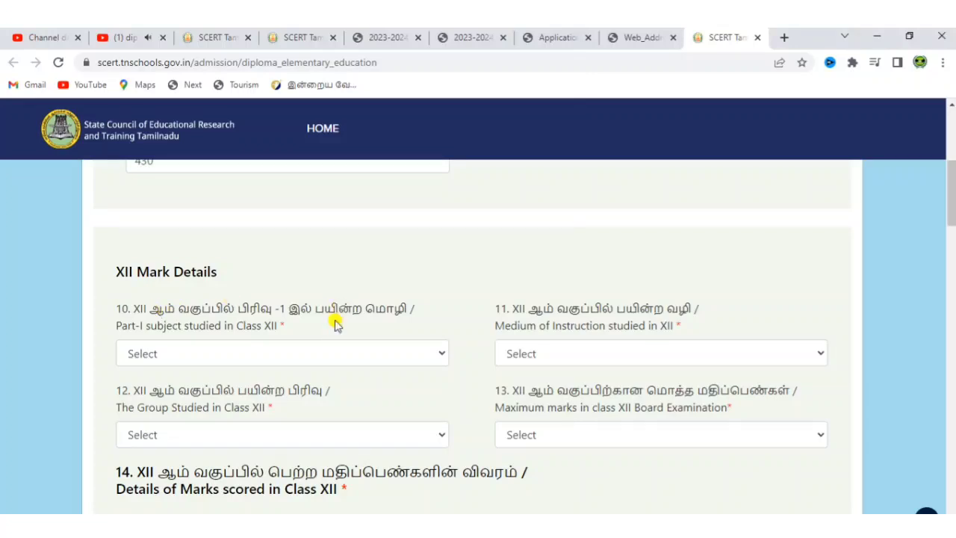
Step: Set XII Part-I subject and medium to Tamil, group to Science, maximum marks to 600
{"action": "left_click", "coordinate": [326, 357]}
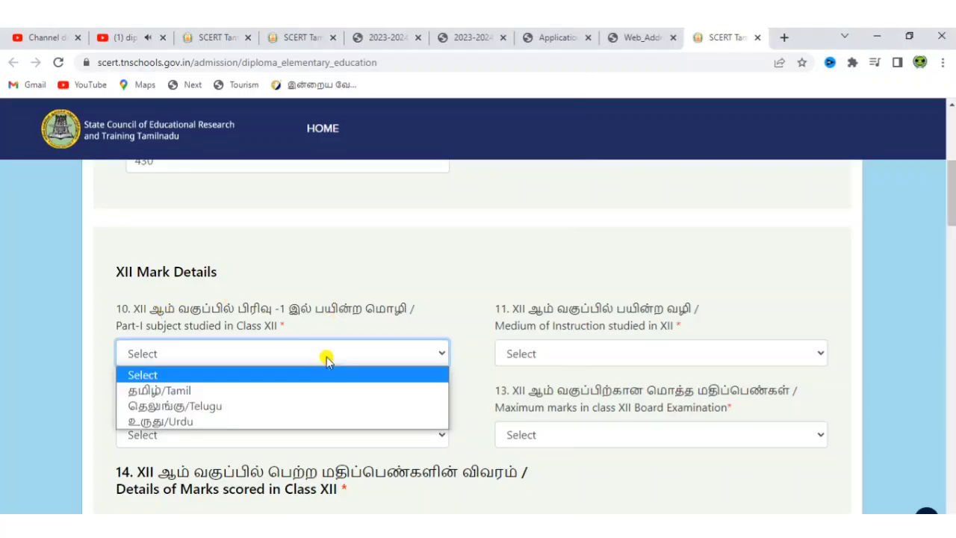
{"action": "left_click", "coordinate": [305, 391]}
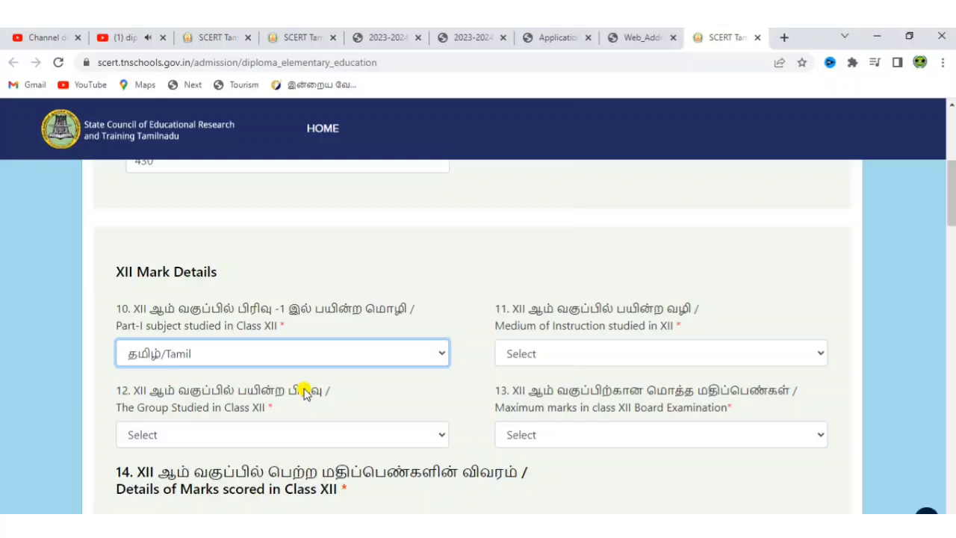
{"action": "left_click", "coordinate": [590, 351]}
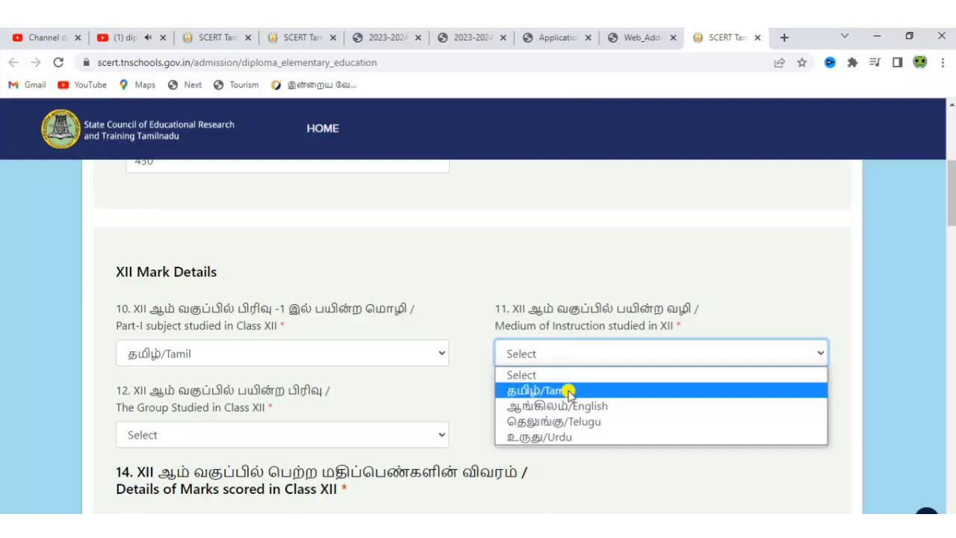
{"action": "left_click", "coordinate": [568, 391]}
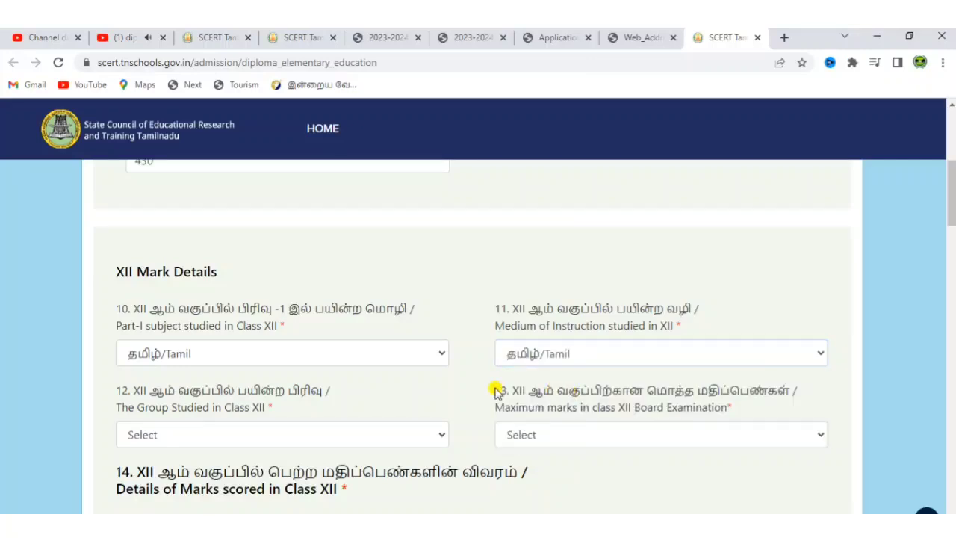
{"action": "scroll", "coordinate": [494, 392], "scroll_direction": "down", "scroll_amount": 1}
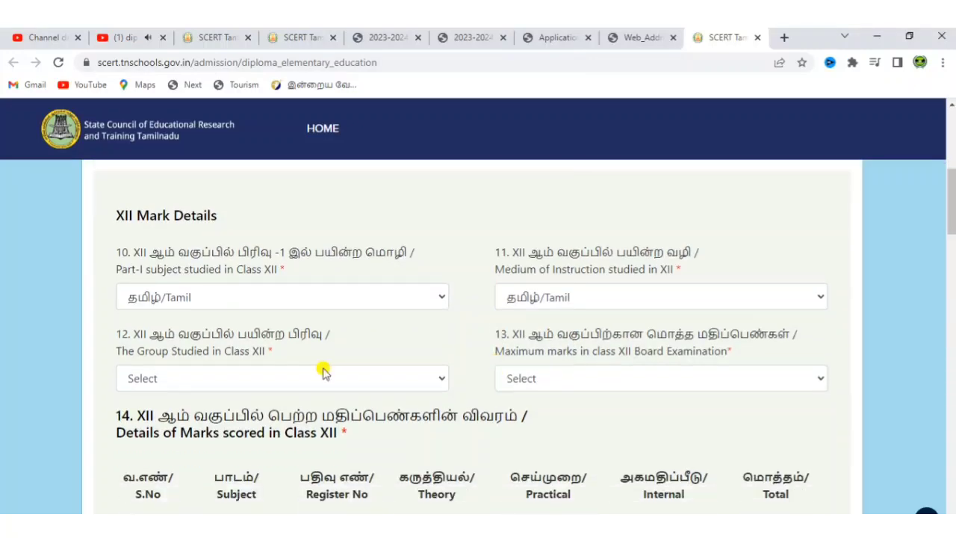
{"action": "left_click", "coordinate": [224, 380]}
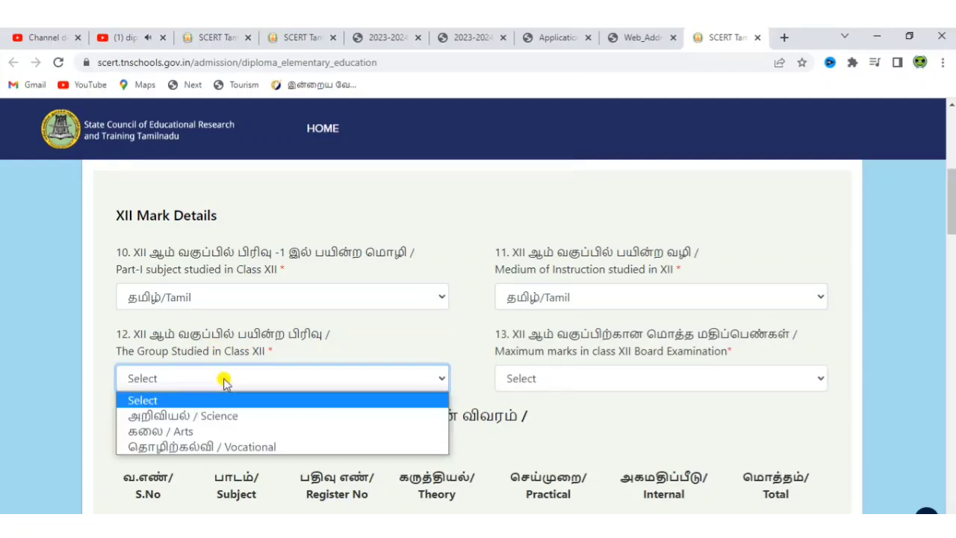
{"action": "left_click", "coordinate": [224, 417]}
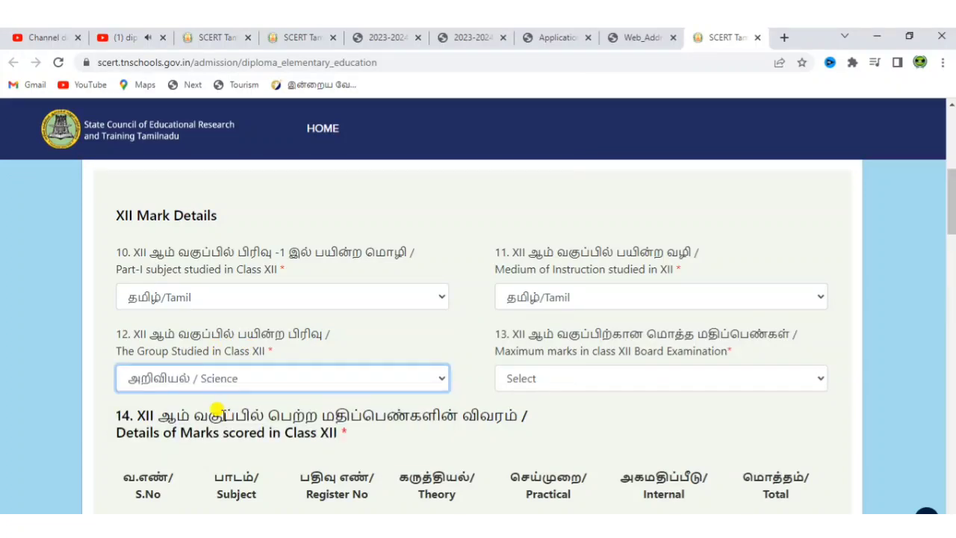
{"action": "left_click", "coordinate": [634, 386]}
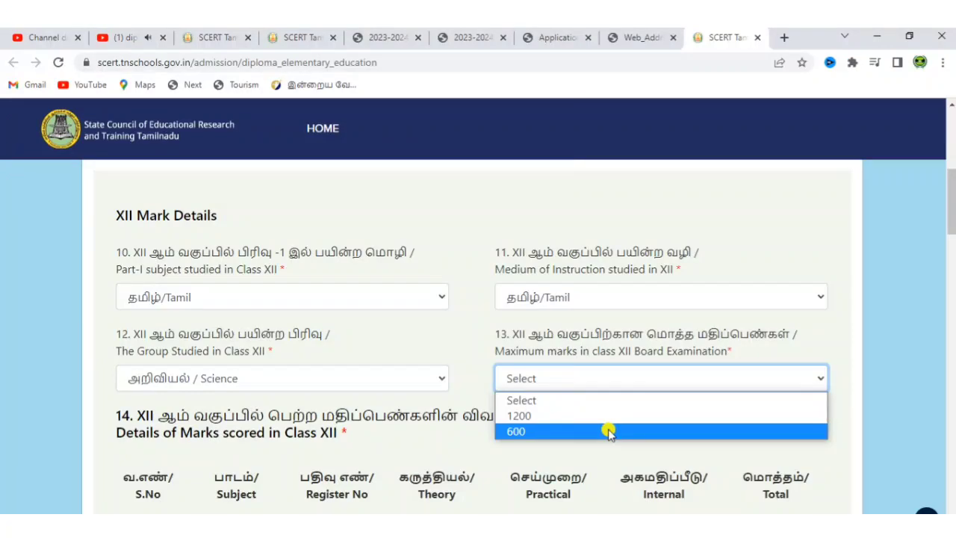
{"action": "left_click", "coordinate": [605, 444]}
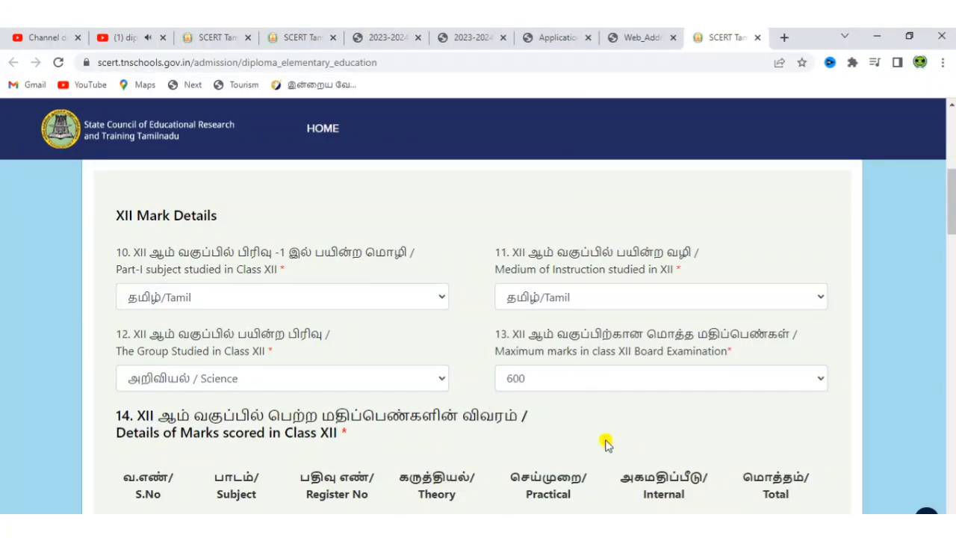
{"action": "scroll", "coordinate": [605, 444], "scroll_direction": "down", "scroll_amount": 3}
Step: Set marks-table rows 1 and 2 to Tamil and English and enter their register numbers
{"action": "scroll", "coordinate": [605, 444], "scroll_direction": "down", "scroll_amount": 2}
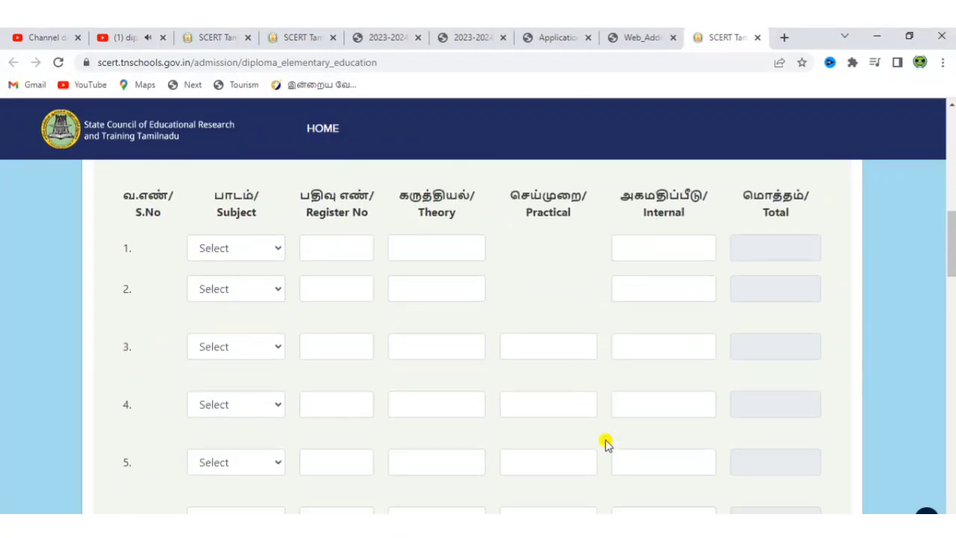
{"action": "left_click", "coordinate": [256, 227]}
{"action": "left_click", "coordinate": [251, 258]}
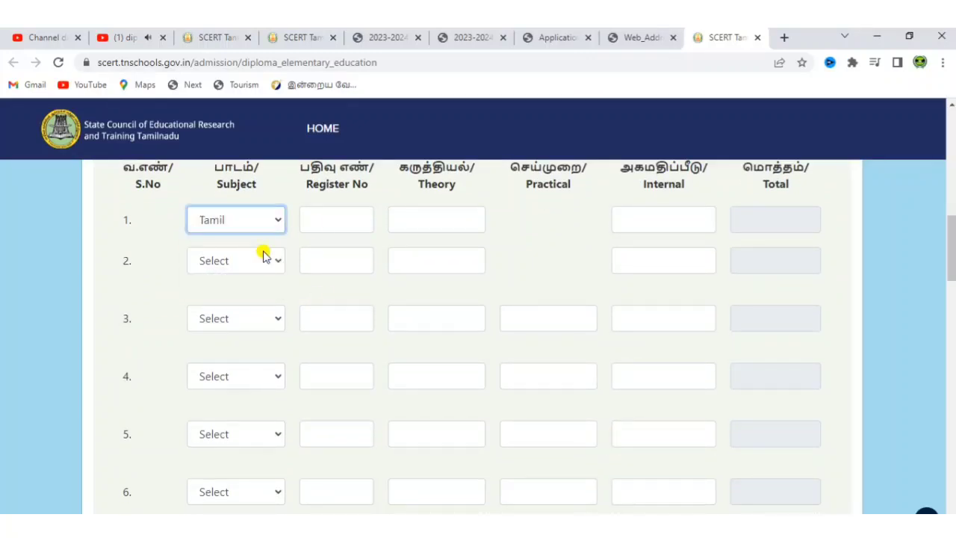
{"action": "left_click", "coordinate": [331, 221]}
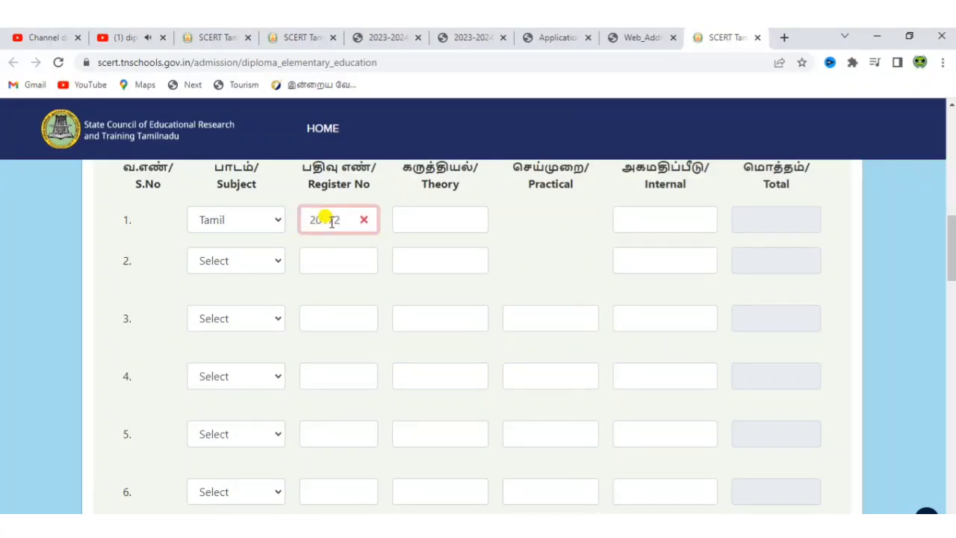
{"action": "left_click", "coordinate": [402, 220]}
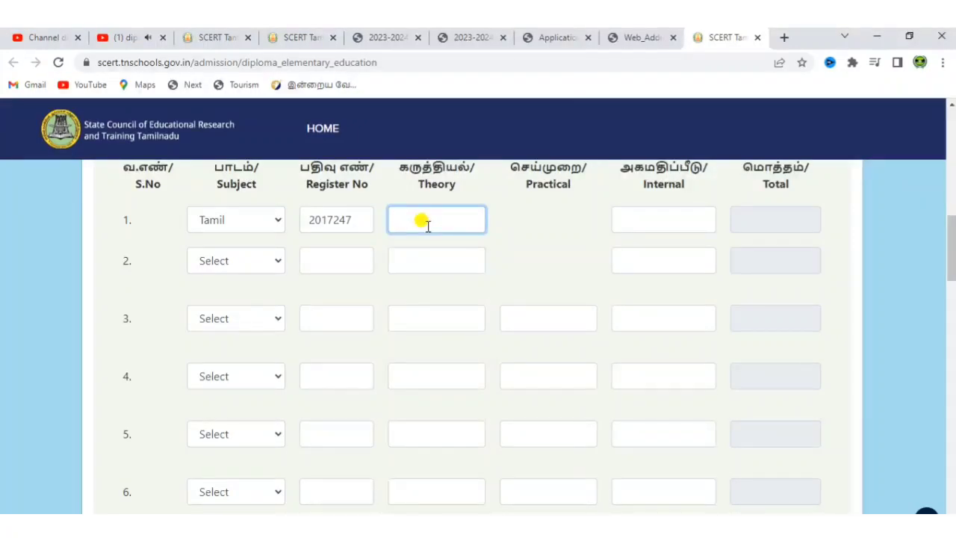
{"action": "left_click", "coordinate": [679, 221]}
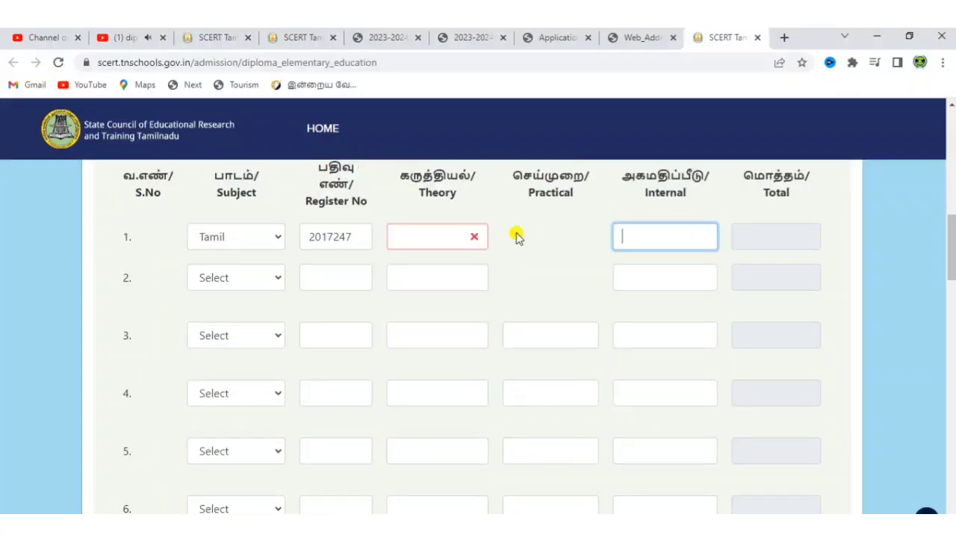
{"action": "left_click", "coordinate": [271, 281]}
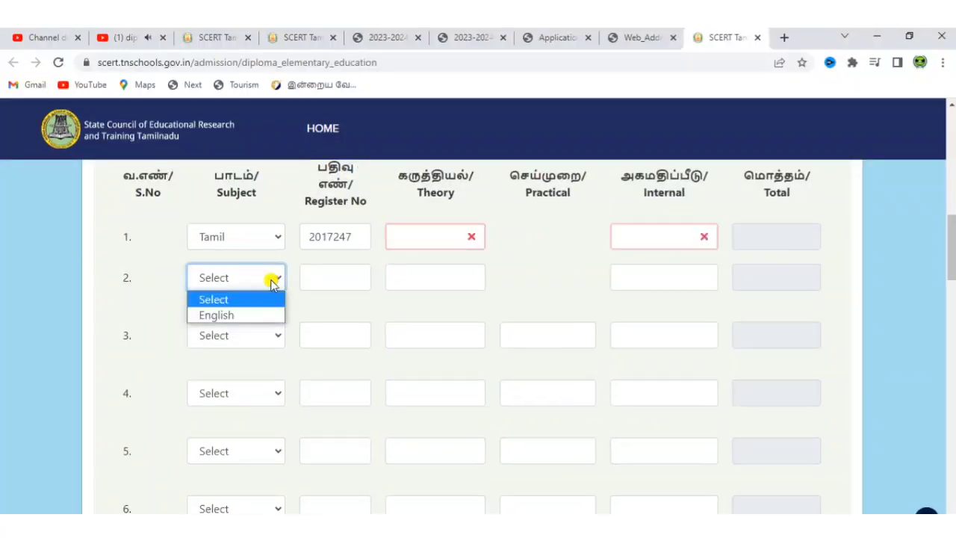
{"action": "left_click", "coordinate": [256, 314]}
{"action": "left_click", "coordinate": [316, 281]}
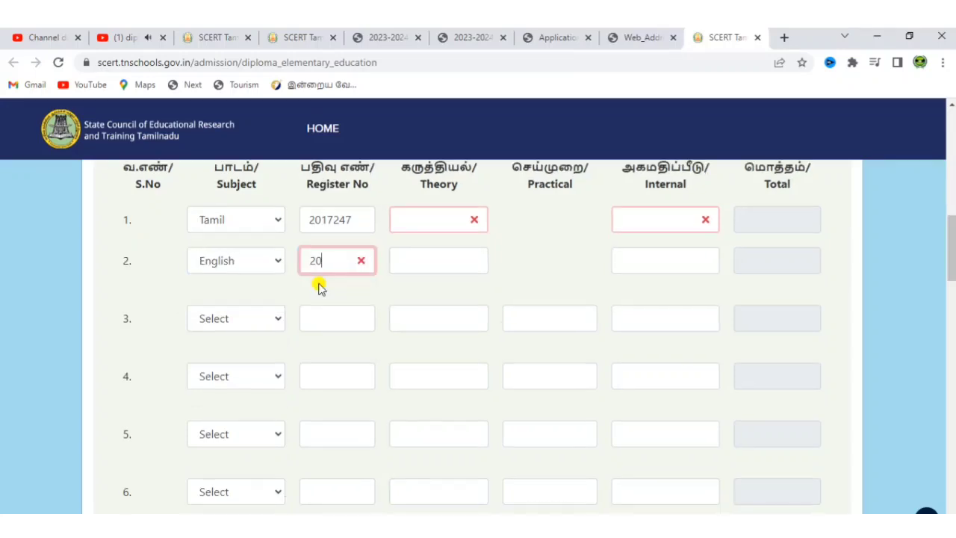
{"action": "left_click", "coordinate": [446, 278]}
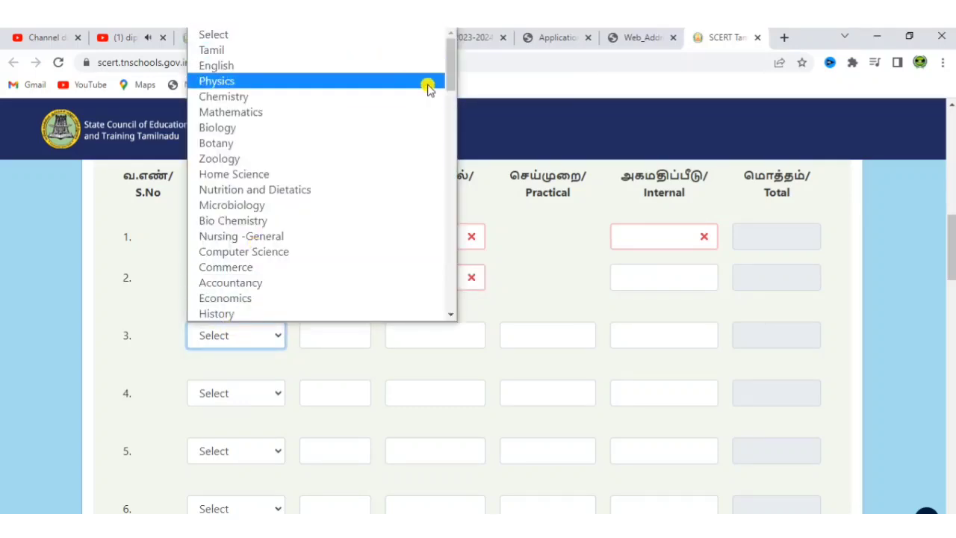
Step: Set rows 3 to 6 subjects to Physics, Chemistry, Biology and Mathematics
{"action": "key", "text": "p"}
{"action": "key", "text": "h"}
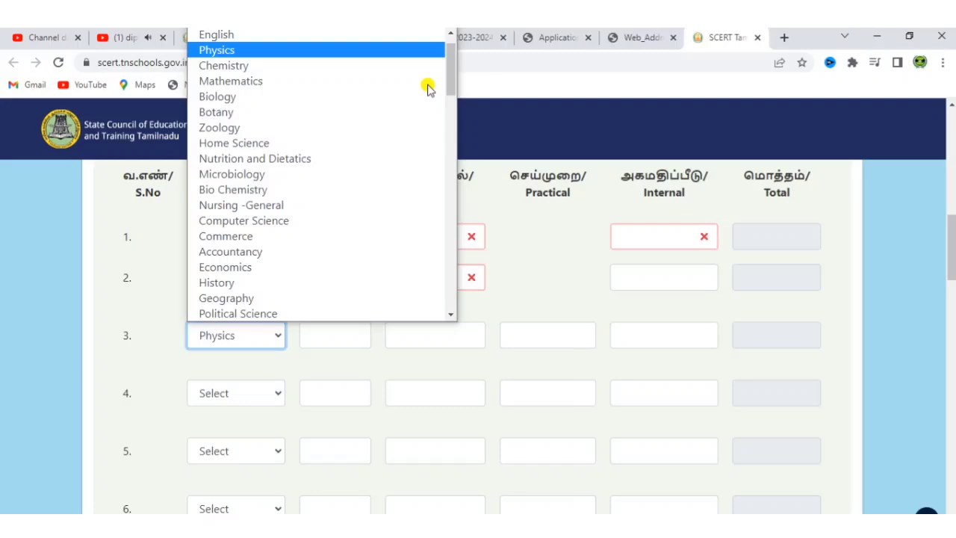
{"action": "key", "text": "Return"}
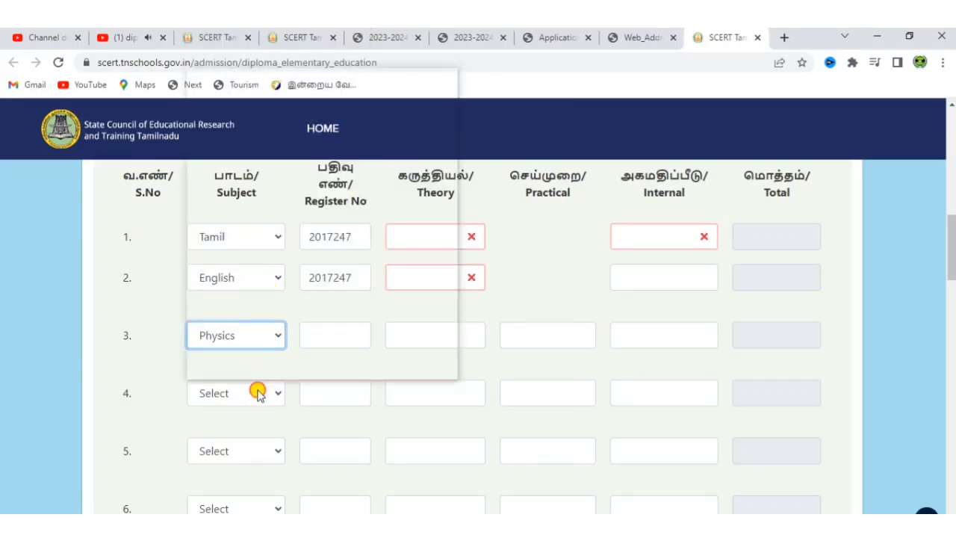
{"action": "left_click", "coordinate": [258, 394]}
{"action": "key", "text": "c"}
{"action": "key", "text": "Return"}
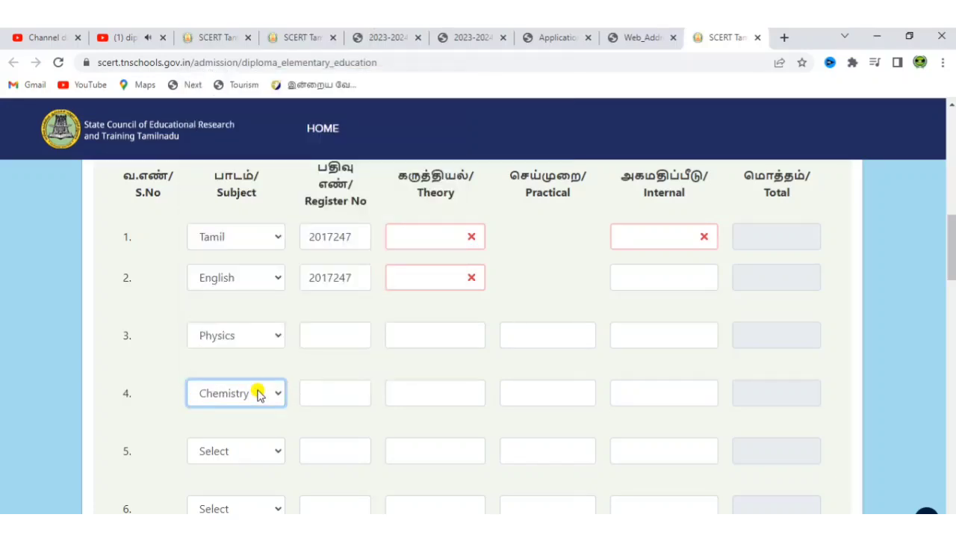
{"action": "left_click", "coordinate": [239, 454]}
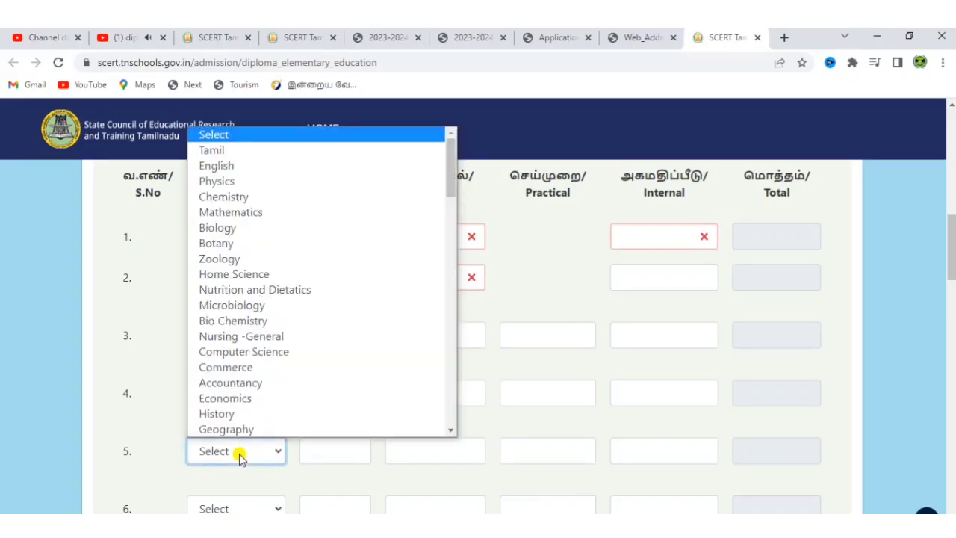
{"action": "key", "text": "b"}
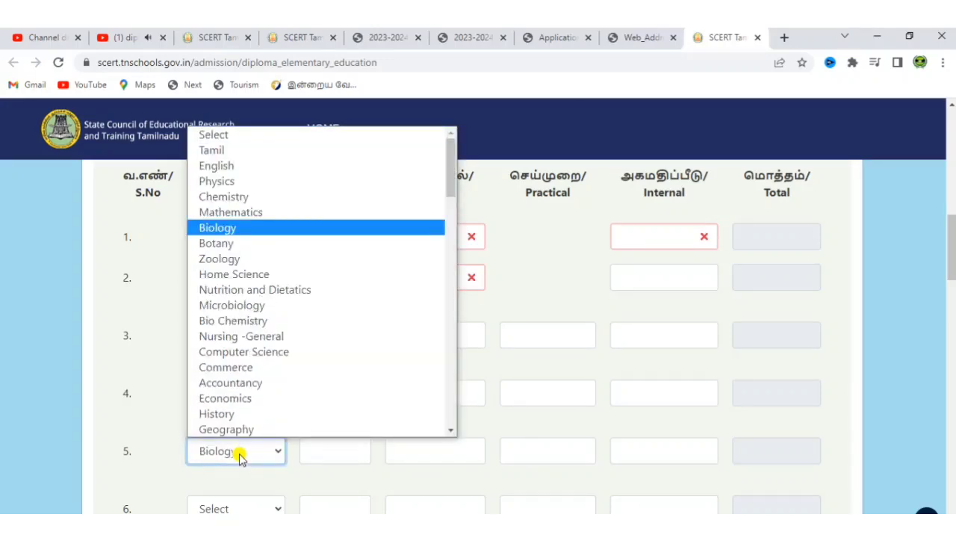
{"action": "key", "text": "Return"}
{"action": "left_click", "coordinate": [241, 506]}
{"action": "key", "text": "m"}
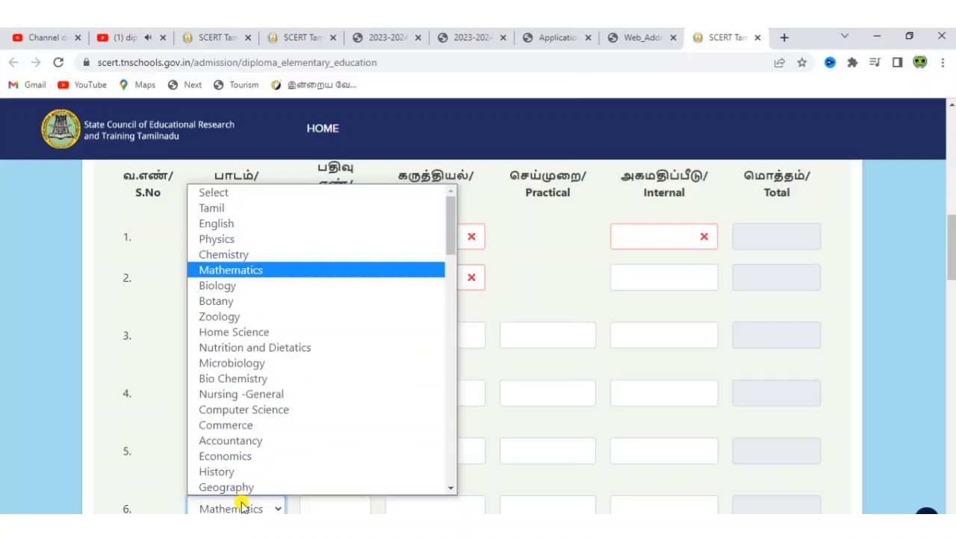
{"action": "key", "text": "Return"}
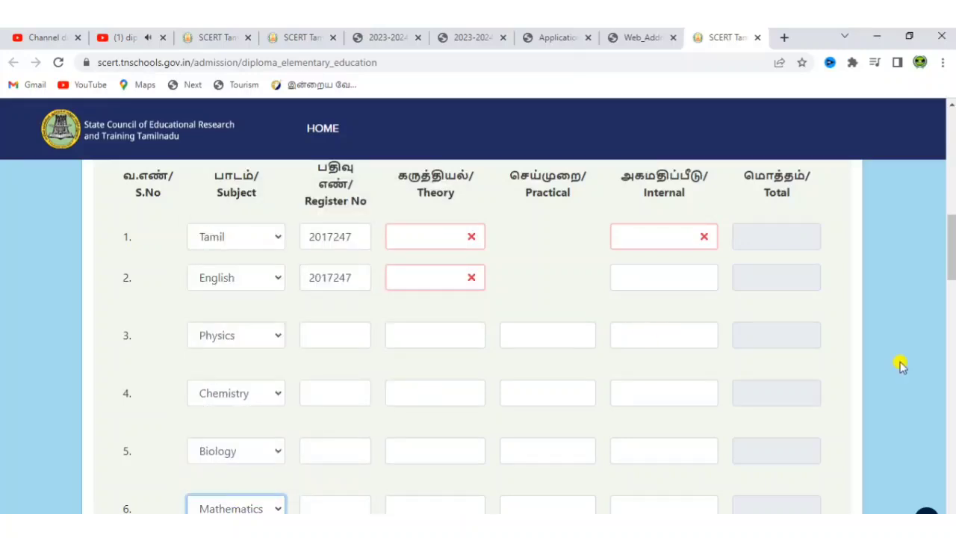
{"action": "left_click", "coordinate": [900, 364]}
{"action": "scroll", "coordinate": [900, 365], "scroll_direction": "down", "scroll_amount": 1}
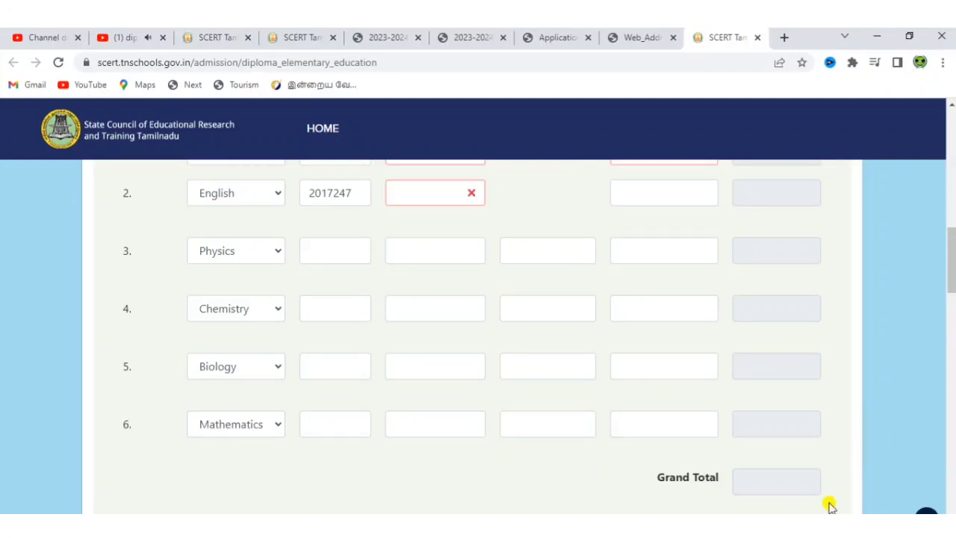
{"action": "scroll", "coordinate": [830, 506], "scroll_direction": "down", "scroll_amount": 2}
{"action": "scroll", "coordinate": [831, 506], "scroll_direction": "down", "scroll_amount": 2}
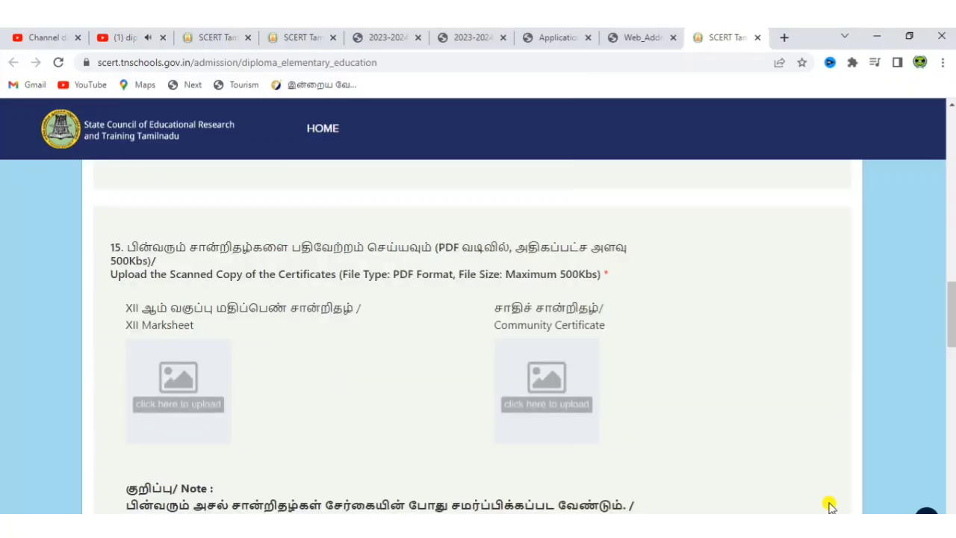
{"action": "scroll", "coordinate": [830, 505], "scroll_direction": "down", "scroll_amount": 1}
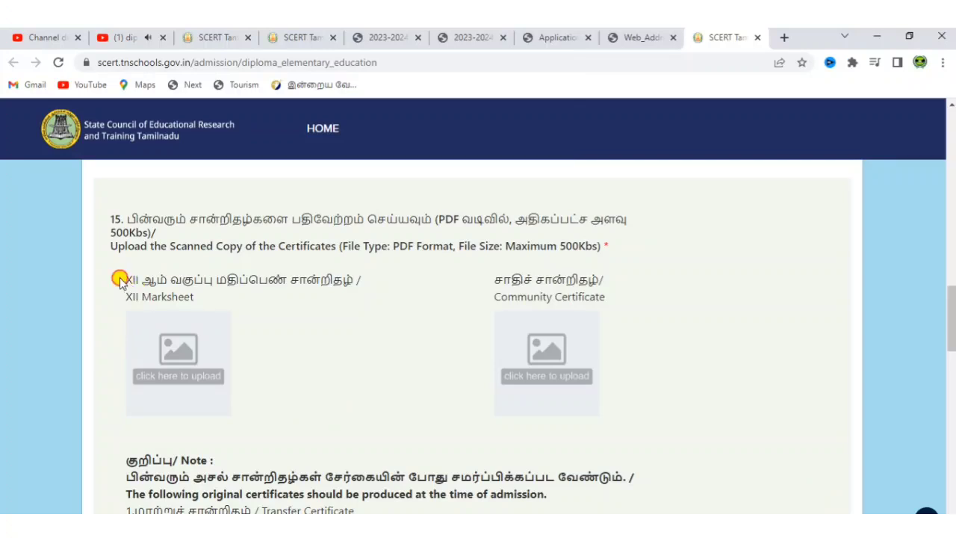
{"action": "left_click_drag", "start_coordinate": [119, 280], "coordinate": [229, 297]}
{"action": "left_click", "coordinate": [279, 312]}
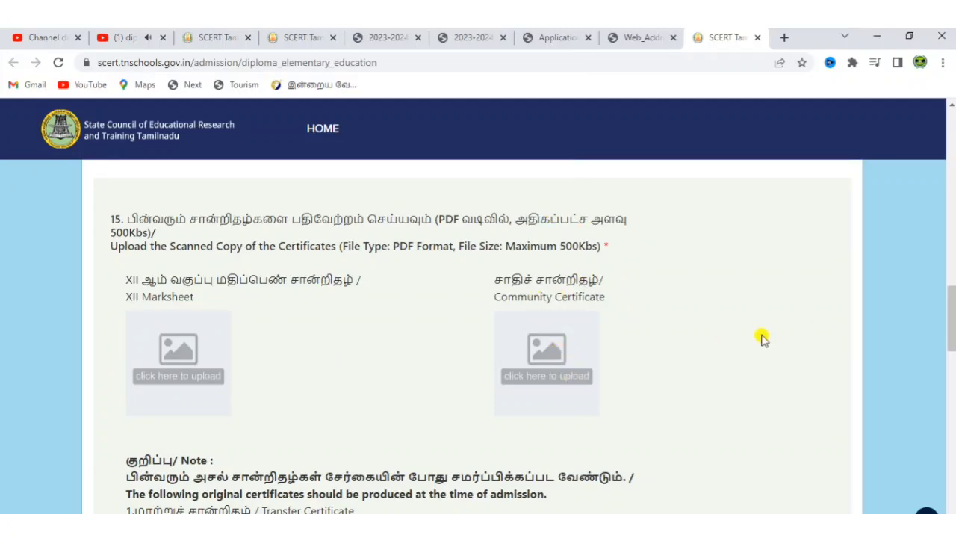
{"action": "scroll", "coordinate": [762, 338], "scroll_direction": "down", "scroll_amount": 3}
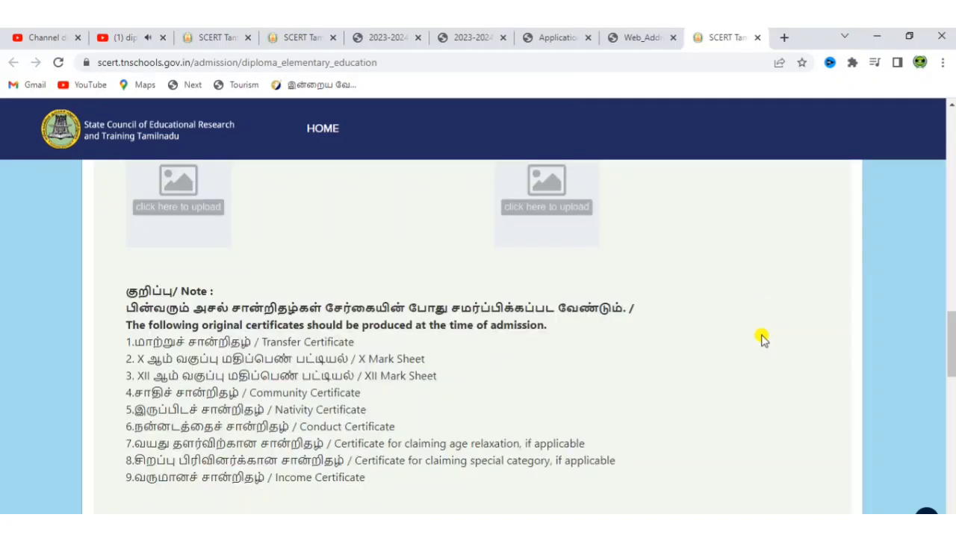
{"action": "scroll", "coordinate": [762, 337], "scroll_direction": "down", "scroll_amount": 1}
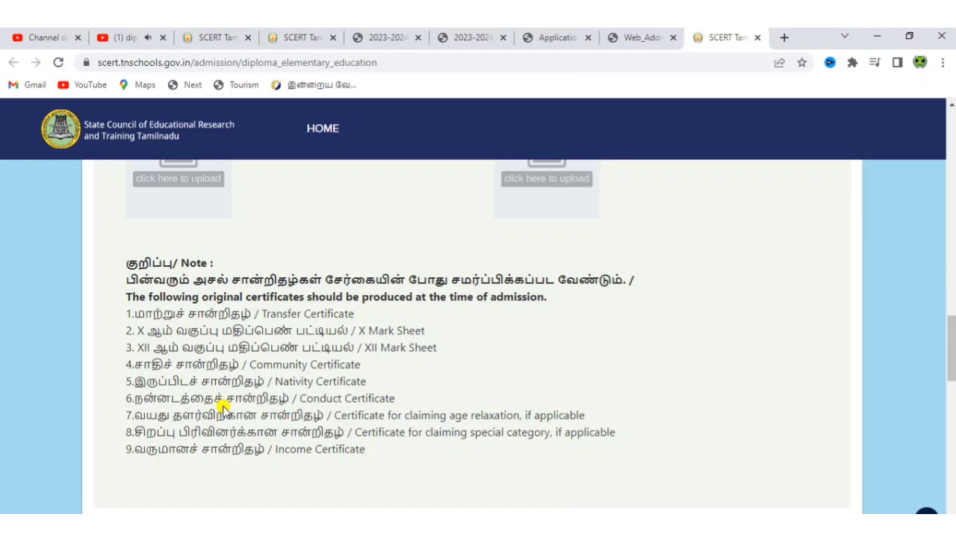
{"action": "scroll", "coordinate": [485, 311], "scroll_direction": "down", "scroll_amount": 3}
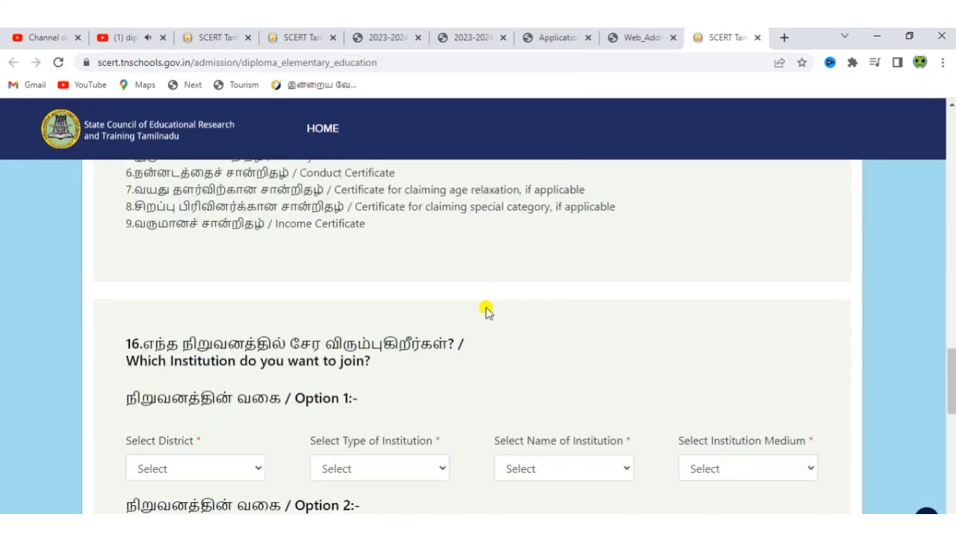
Step: Set option 1 to TIRUVANNAMALAI, Co-Education, DIET Kilpennathur., Tamil medium
{"action": "scroll", "coordinate": [486, 312], "scroll_direction": "down", "scroll_amount": 2}
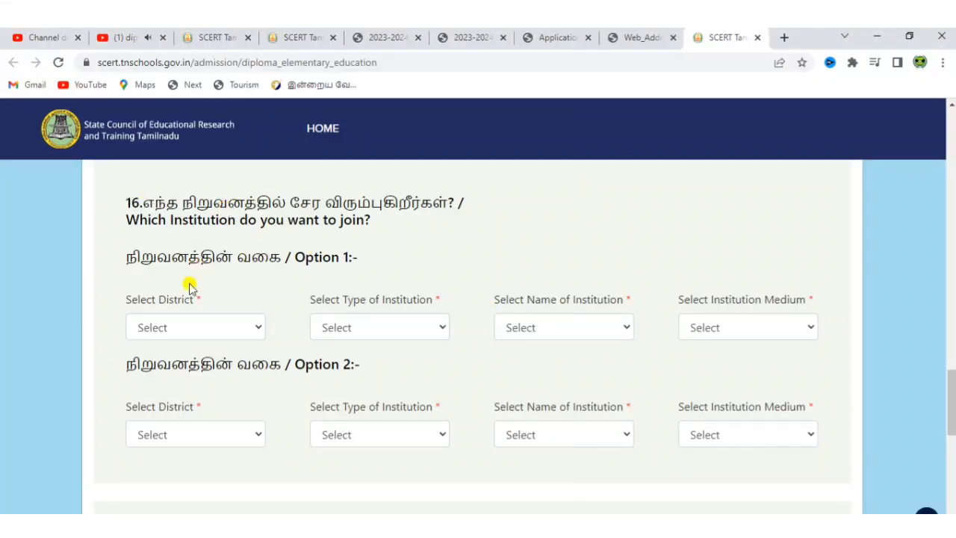
{"action": "left_click", "coordinate": [183, 328]}
{"action": "scroll", "coordinate": [242, 299], "scroll_direction": "down", "scroll_amount": 1}
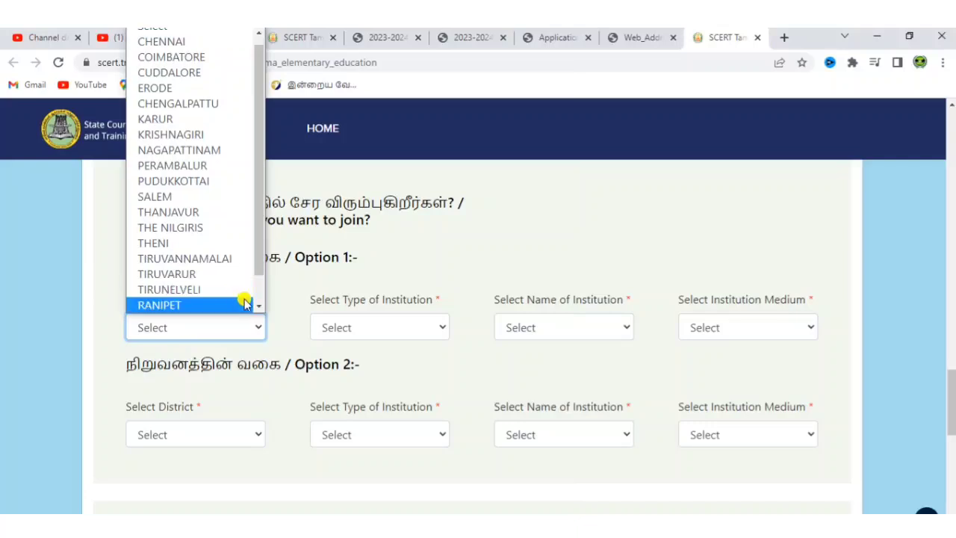
{"action": "key", "text": "Escape"}
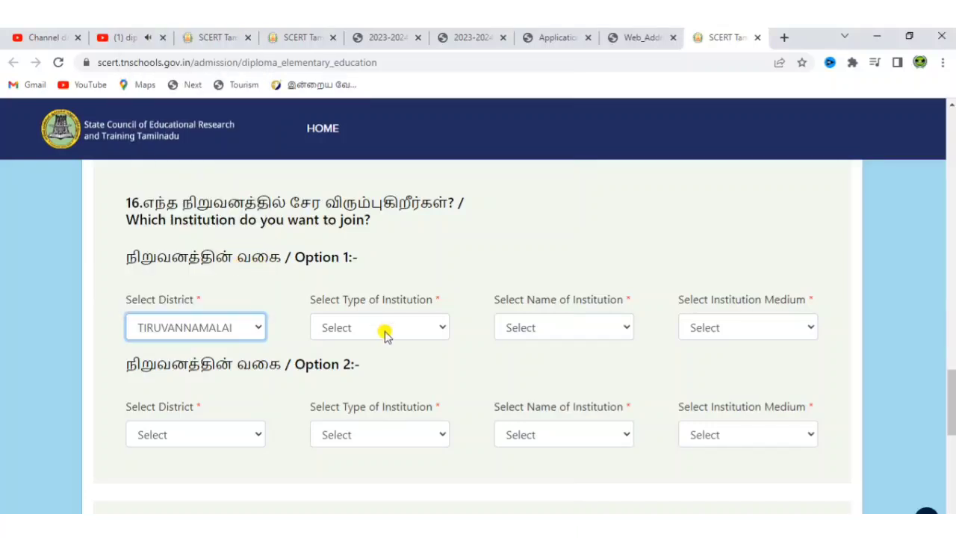
{"action": "left_click", "coordinate": [385, 332]}
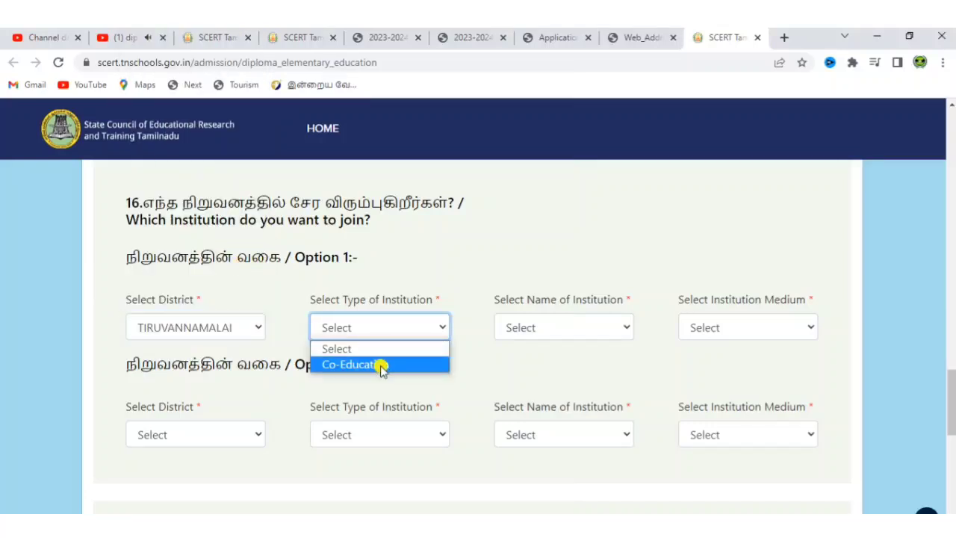
{"action": "left_click", "coordinate": [382, 366]}
{"action": "left_click", "coordinate": [529, 327]}
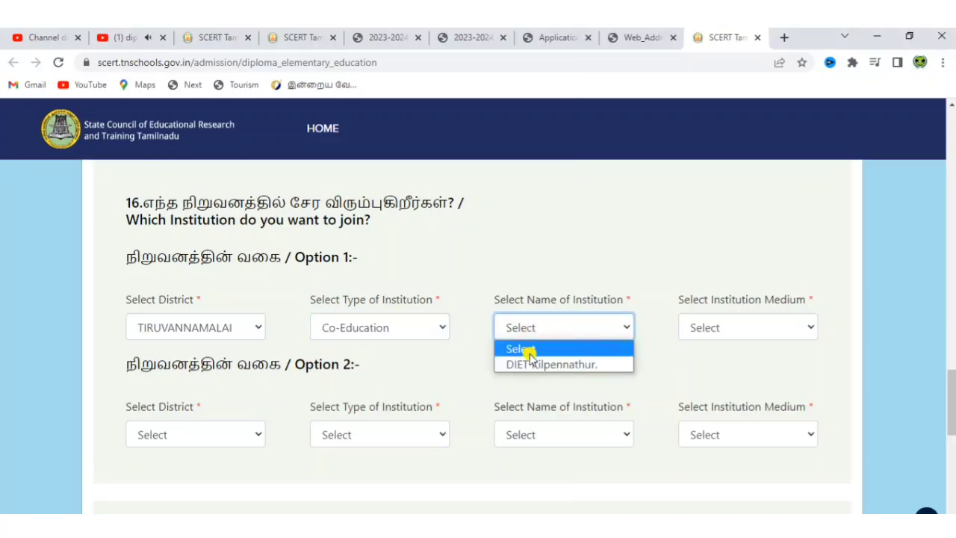
{"action": "left_click", "coordinate": [529, 364]}
{"action": "left_click", "coordinate": [705, 328]}
{"action": "left_click", "coordinate": [706, 366]}
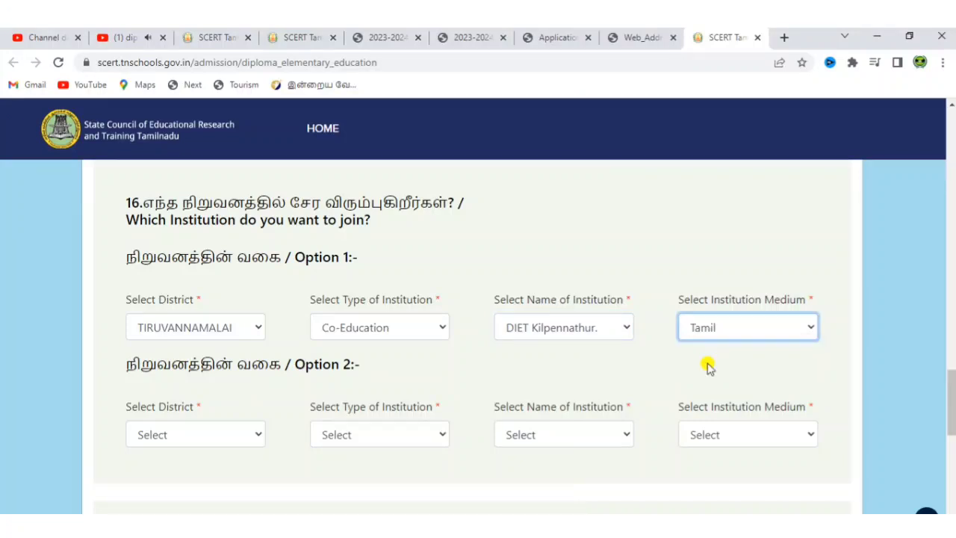
Step: Set option 2 to VILLUPURAM, Co-Education, BITE Brannadesam., Tamil medium
{"action": "left_click", "coordinate": [203, 442]}
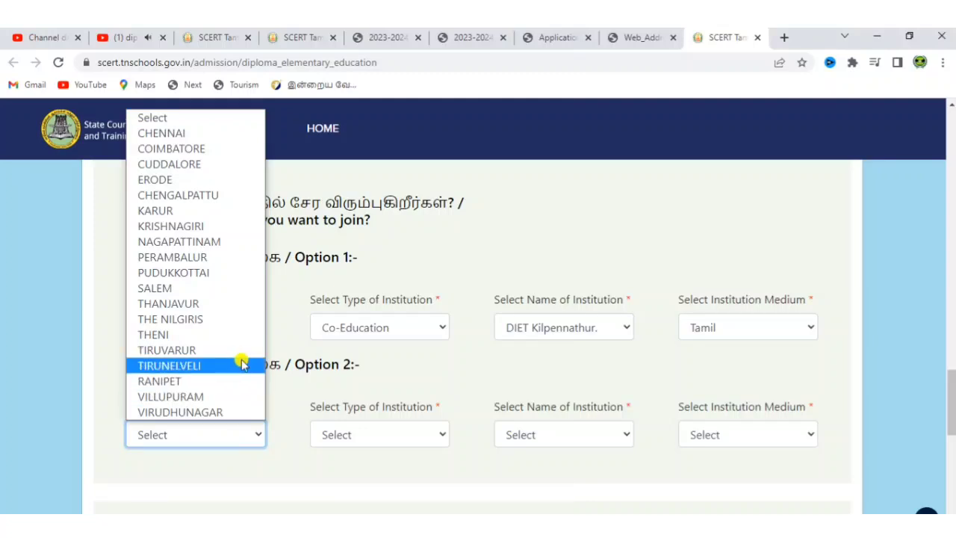
{"action": "left_click", "coordinate": [213, 397]}
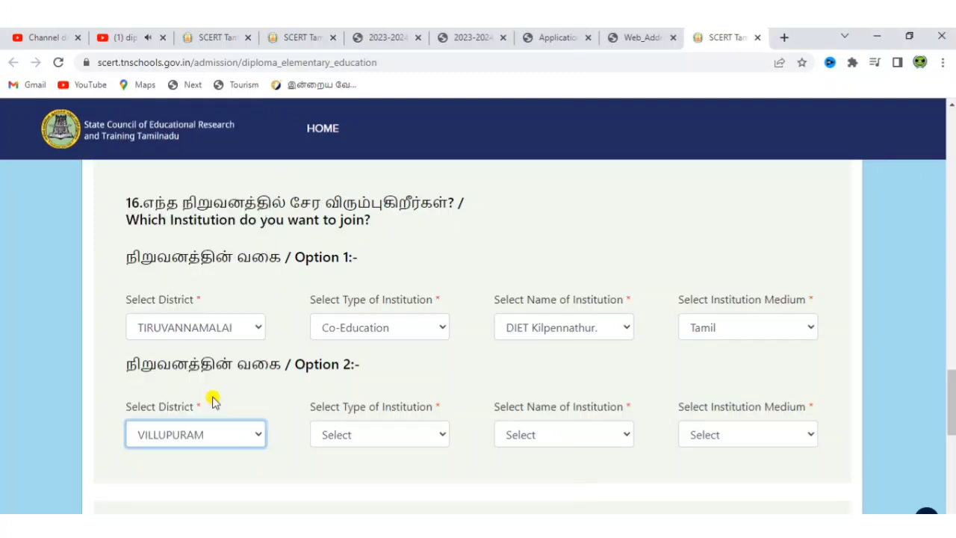
{"action": "left_click", "coordinate": [354, 437]}
{"action": "left_click", "coordinate": [355, 470]}
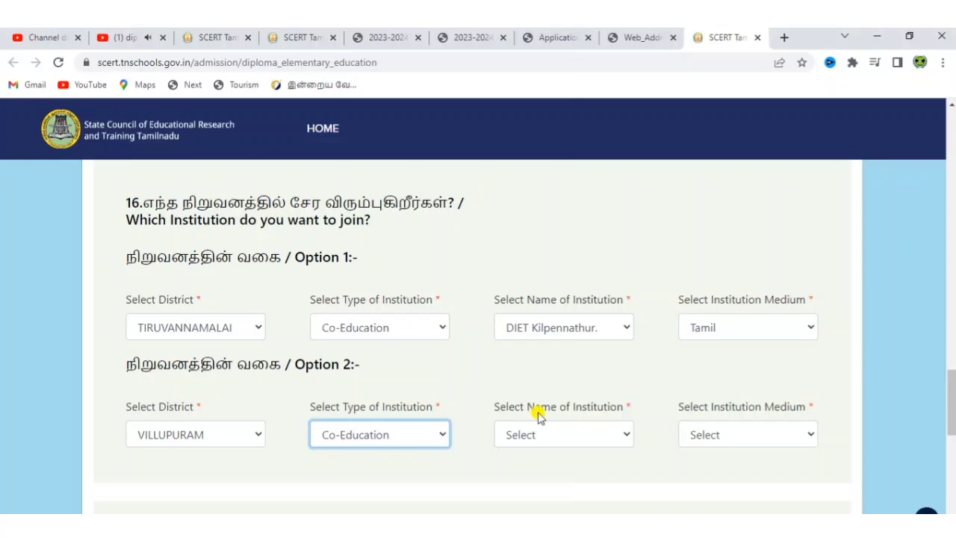
{"action": "left_click", "coordinate": [542, 432]}
{"action": "left_click", "coordinate": [539, 471]}
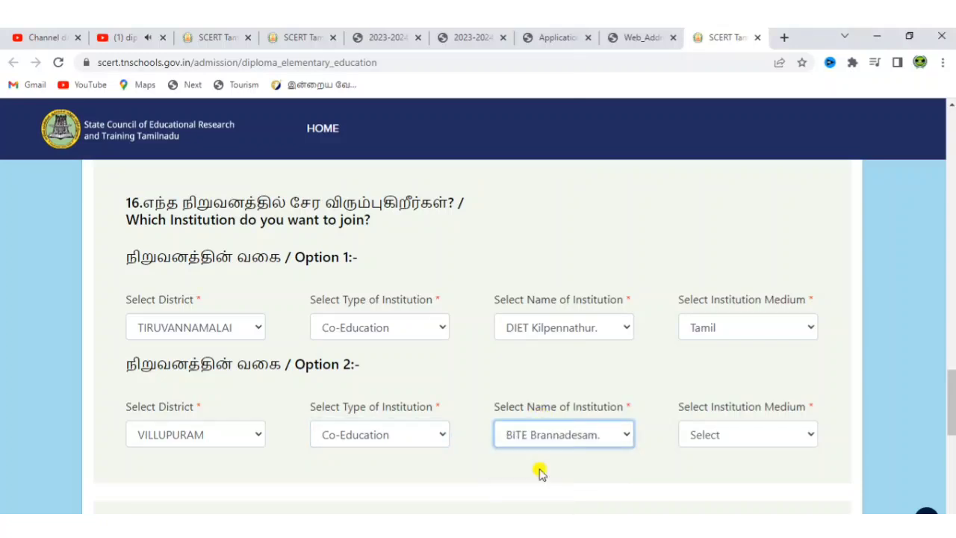
{"action": "left_click", "coordinate": [725, 435]}
{"action": "left_click", "coordinate": [724, 472]}
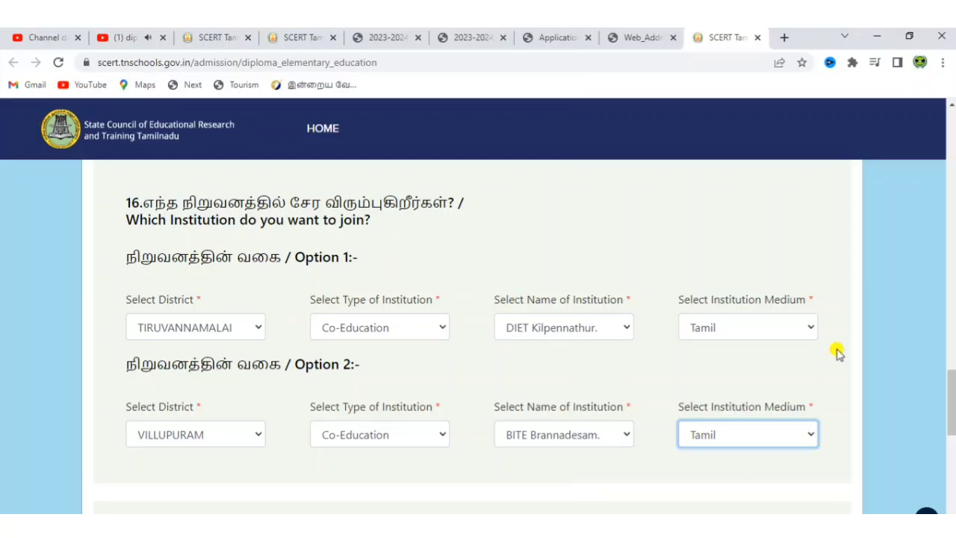
{"action": "left_click_drag", "start_coordinate": [950, 388], "coordinate": [949, 438]}
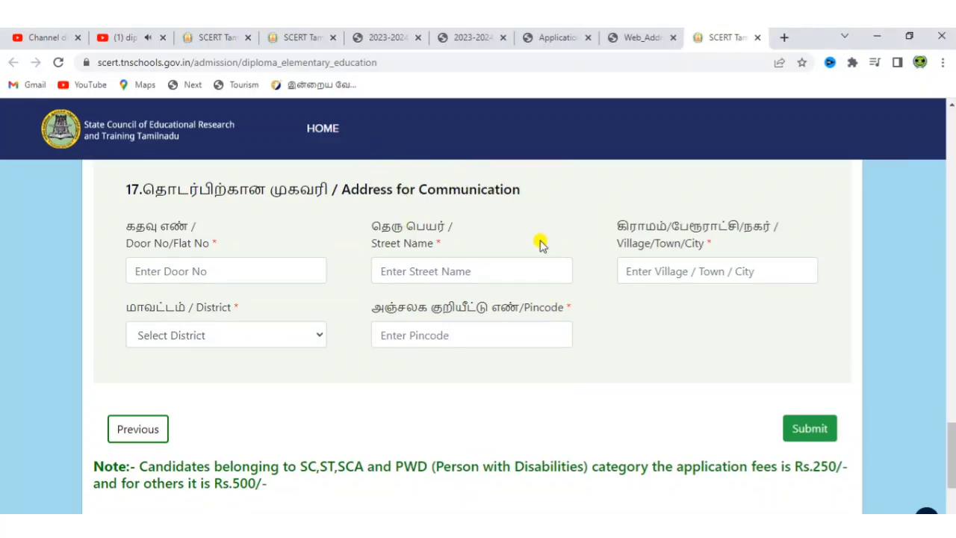
Step: Set the communication address district to TIRUVANNAMALAI and submit the application
{"action": "left_click", "coordinate": [254, 265]}
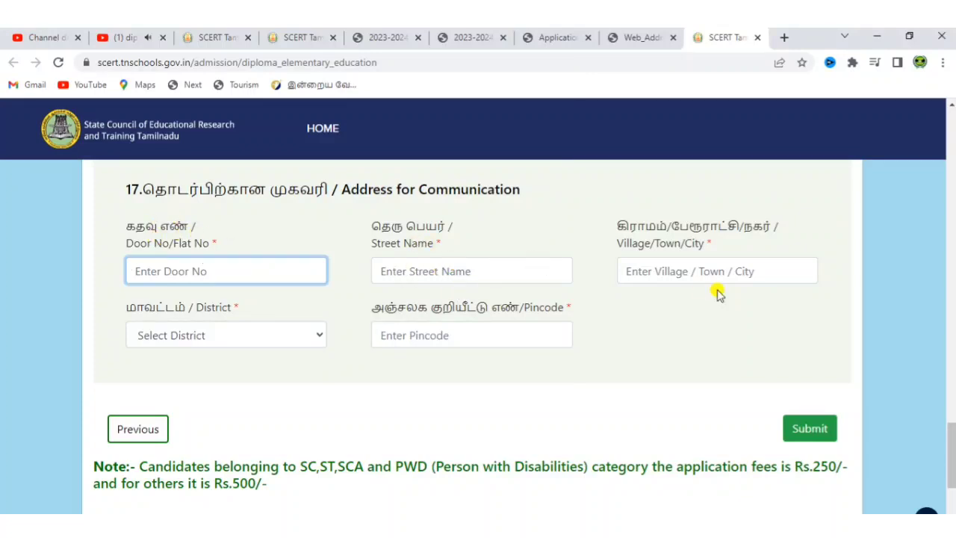
{"action": "left_click", "coordinate": [265, 334]}
{"action": "scroll", "coordinate": [321, 326], "scroll_direction": "down", "scroll_amount": 4}
{"action": "left_click", "coordinate": [246, 279]}
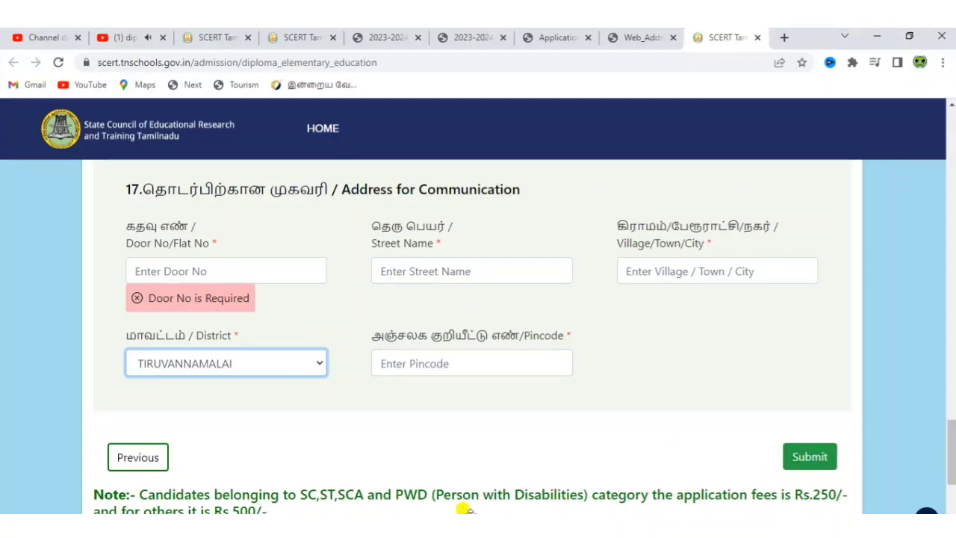
{"action": "left_click", "coordinate": [810, 456]}
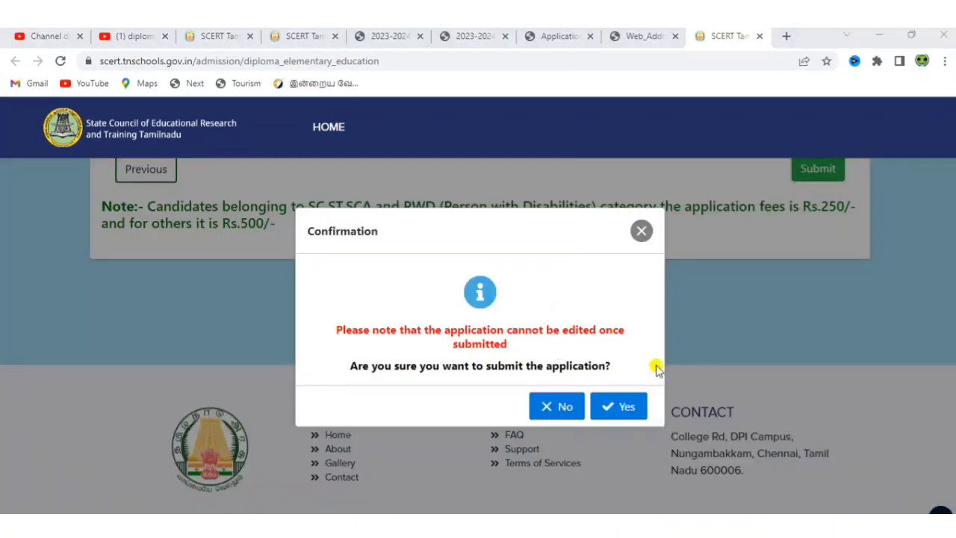
Step: Confirm submitting the application and copy the application number it shows
{"action": "left_click", "coordinate": [626, 409]}
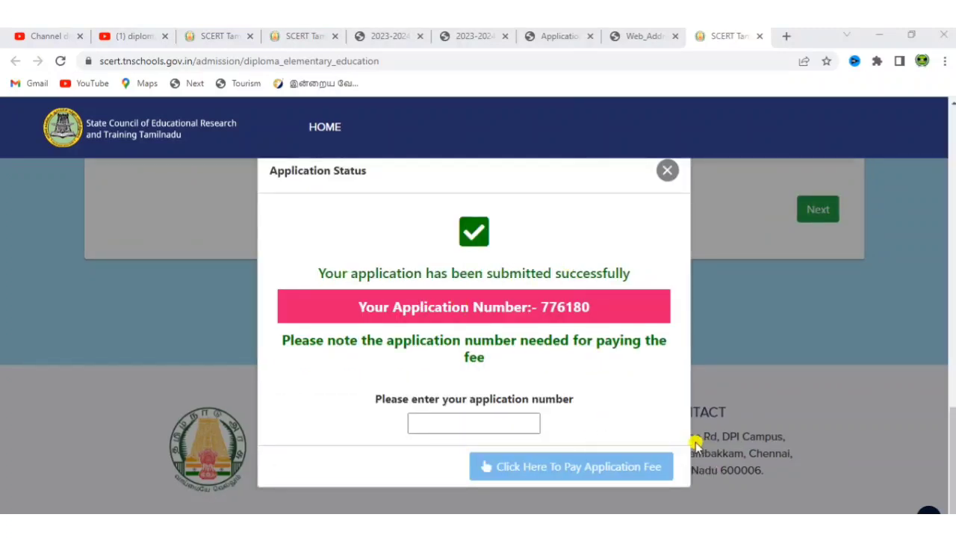
{"action": "double_click", "coordinate": [566, 306]}
{"action": "right_click", "coordinate": [565, 307]}
{"action": "left_click", "coordinate": [583, 321]}
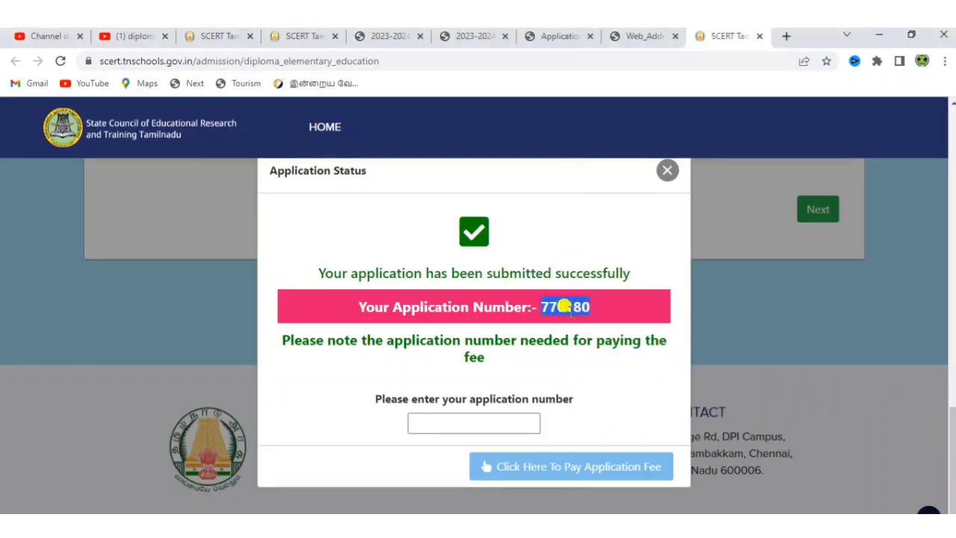
{"action": "right_click", "coordinate": [559, 302]}
{"action": "left_click", "coordinate": [565, 309]}
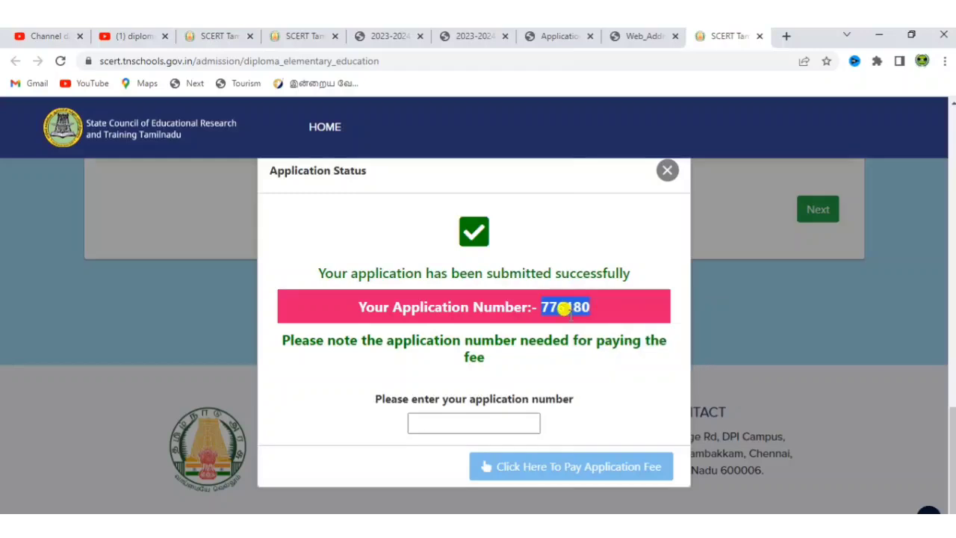
Step: Paste the application number into the payment box and proceed to pay the application fee
{"action": "left_click", "coordinate": [439, 423]}
{"action": "key", "text": "ctrl+v"}
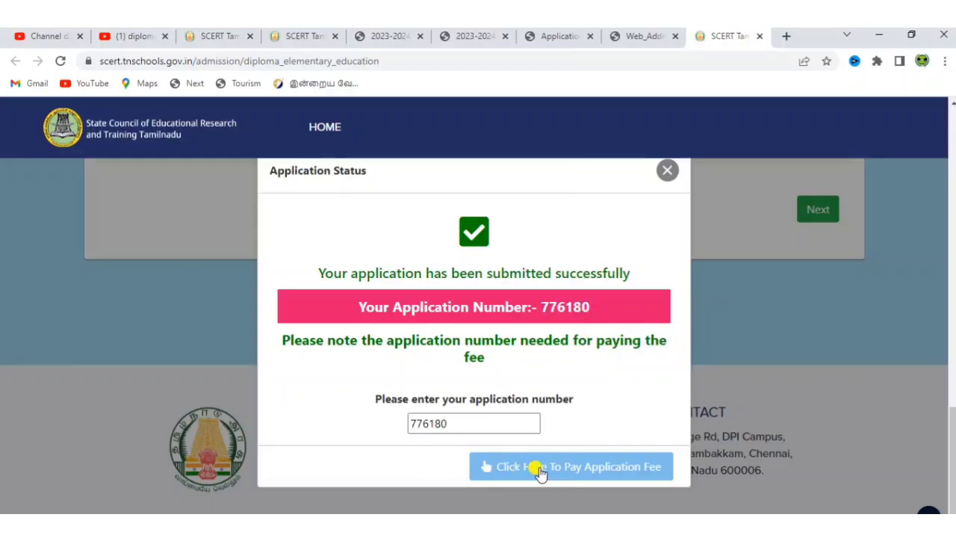
{"action": "scroll", "coordinate": [530, 472], "scroll_direction": "up", "scroll_amount": 10}
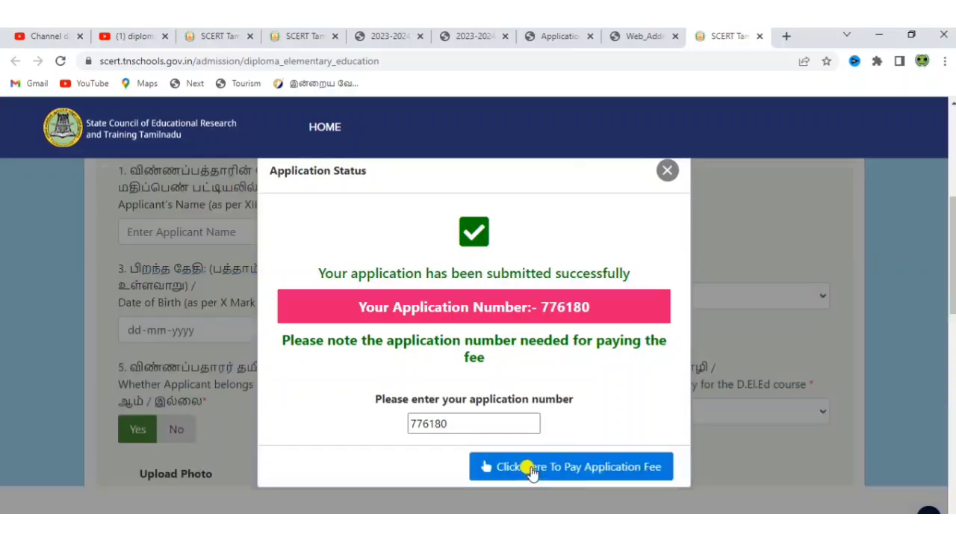
{"action": "left_click", "coordinate": [530, 469]}
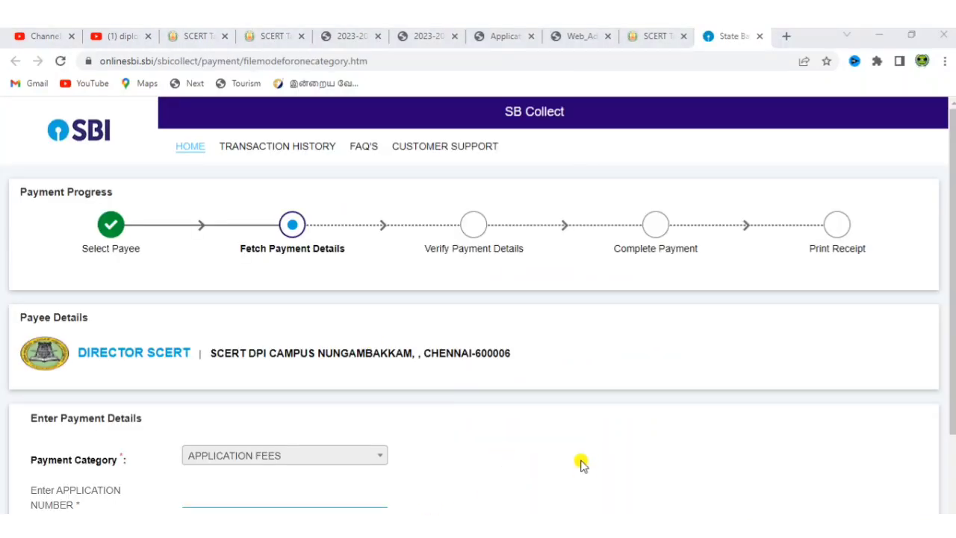
Step: Scroll through SBI Collect's fetched payment details (Rs. 500 application fee) and the payer details form
{"action": "scroll", "coordinate": [673, 384], "scroll_direction": "down", "scroll_amount": 2}
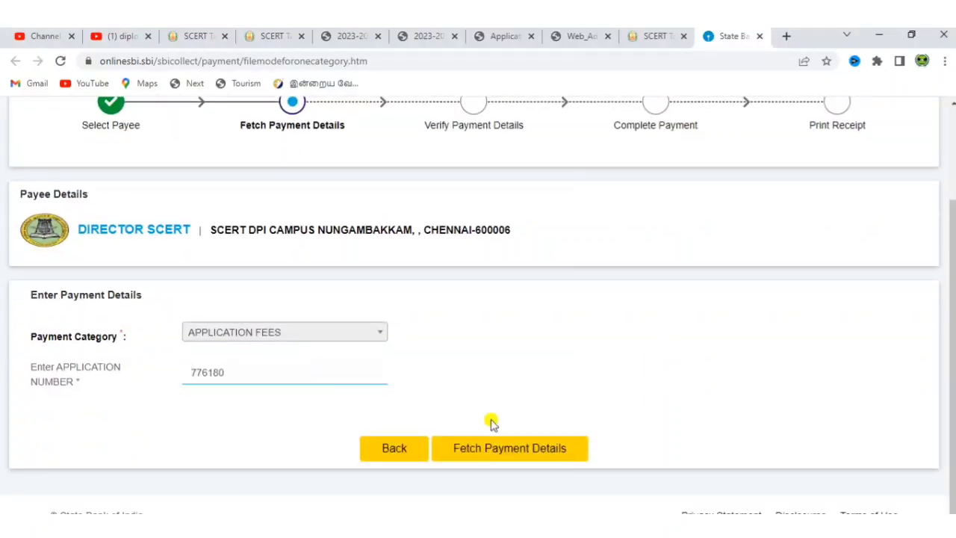
{"action": "scroll", "coordinate": [534, 457], "scroll_direction": "up", "scroll_amount": 2}
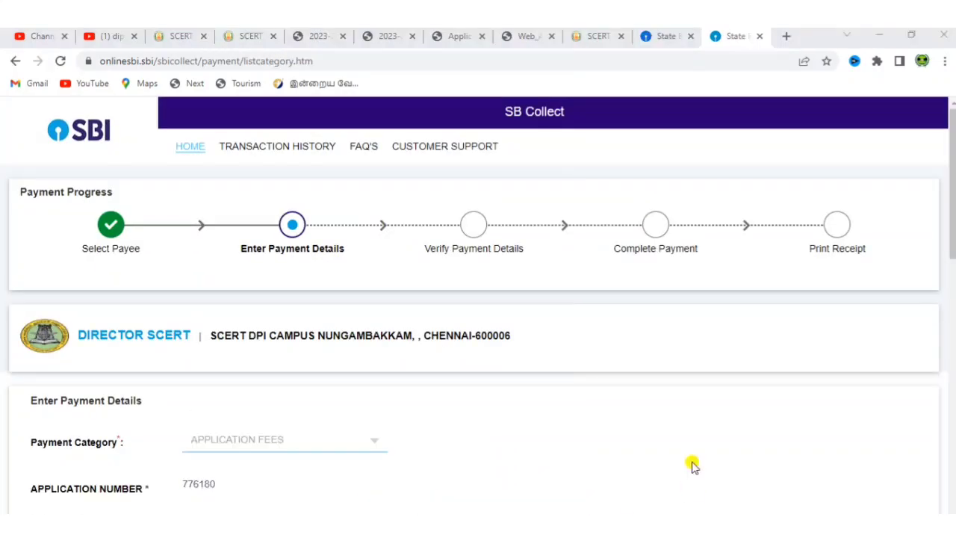
{"action": "scroll", "coordinate": [692, 464], "scroll_direction": "down", "scroll_amount": 3}
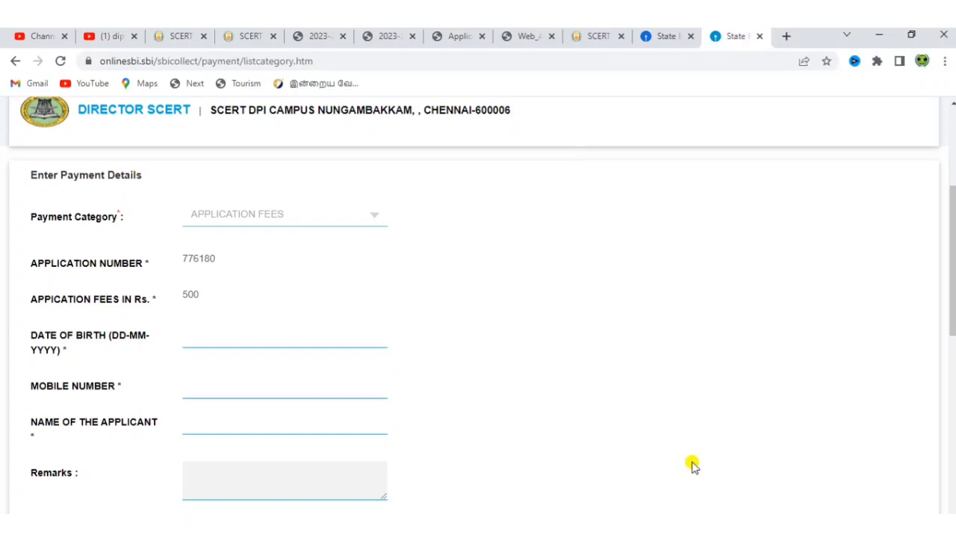
{"action": "scroll", "coordinate": [692, 465], "scroll_direction": "down", "scroll_amount": 2}
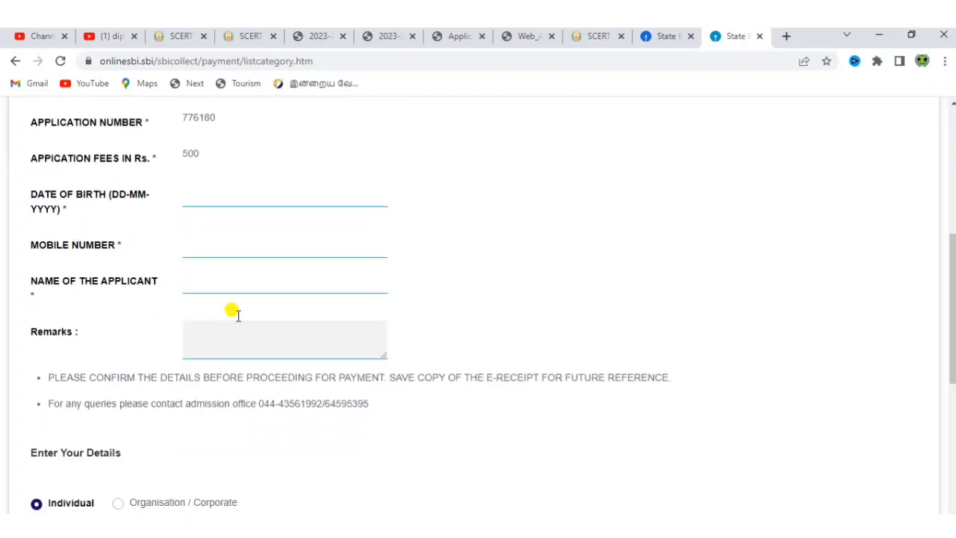
{"action": "scroll", "coordinate": [242, 387], "scroll_direction": "down", "scroll_amount": 5}
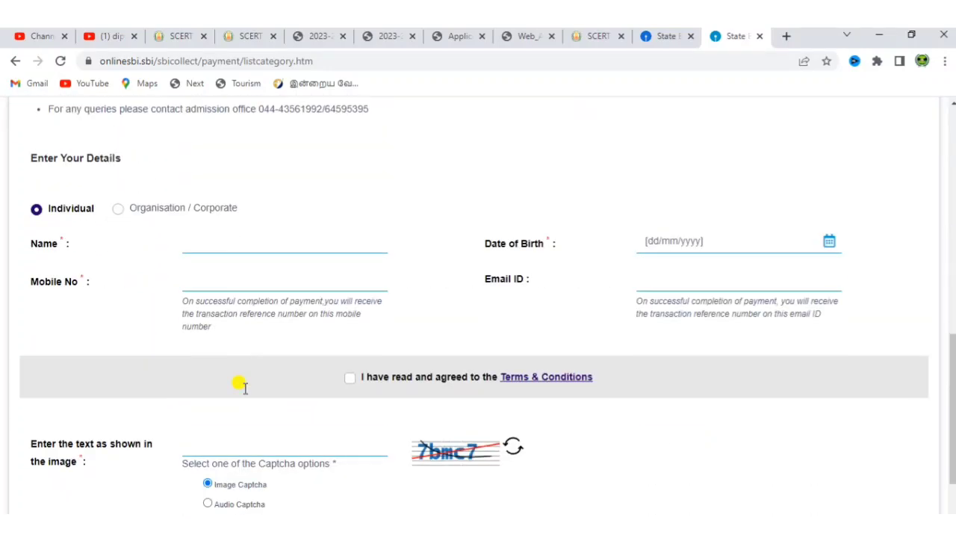
{"action": "scroll", "coordinate": [242, 387], "scroll_direction": "down", "scroll_amount": 1}
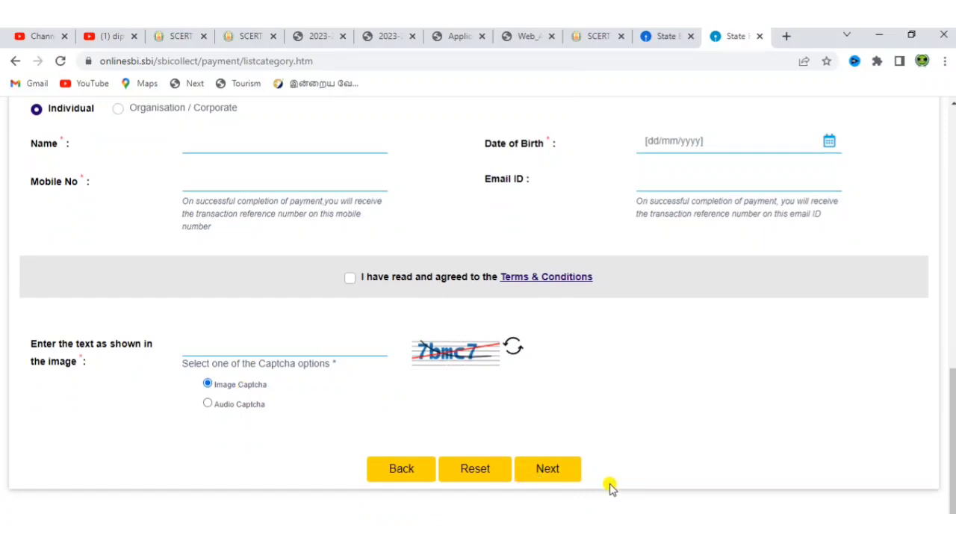